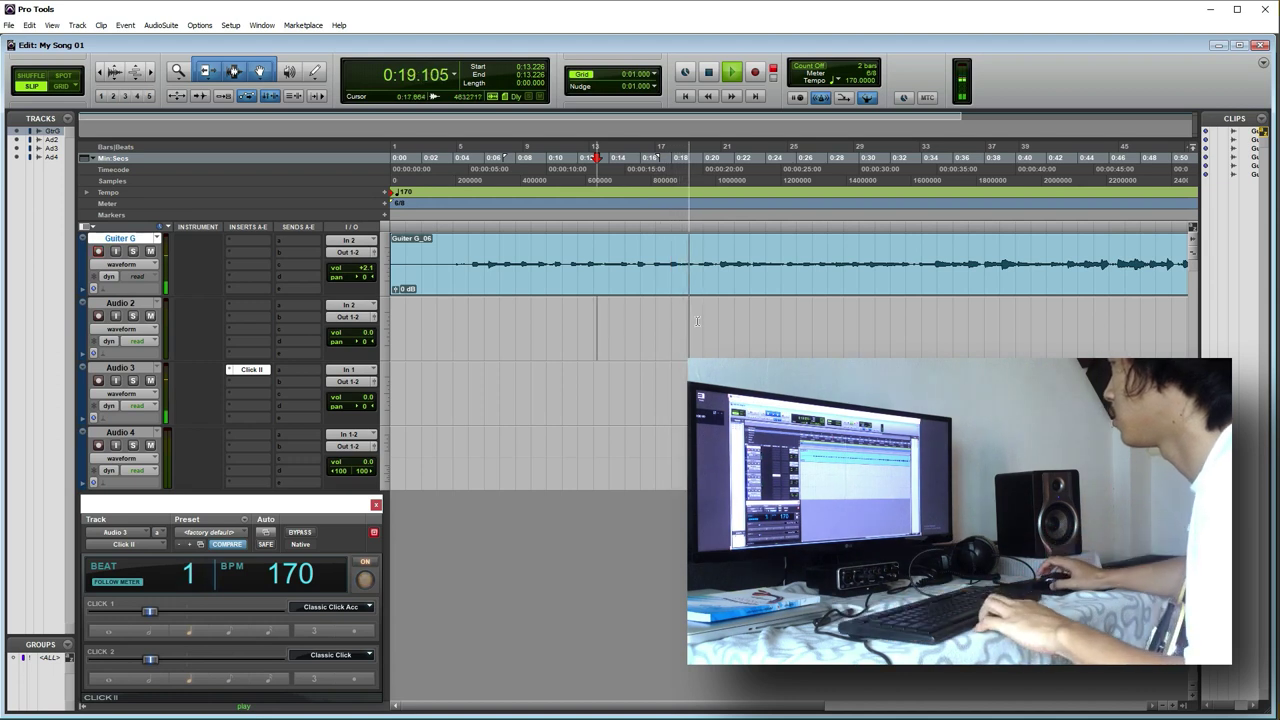
Play the Guiter G track to find the chord start and add a marker named "Bm" at 0:16.810.
{"action": "left_click", "coordinate": [631, 318]}
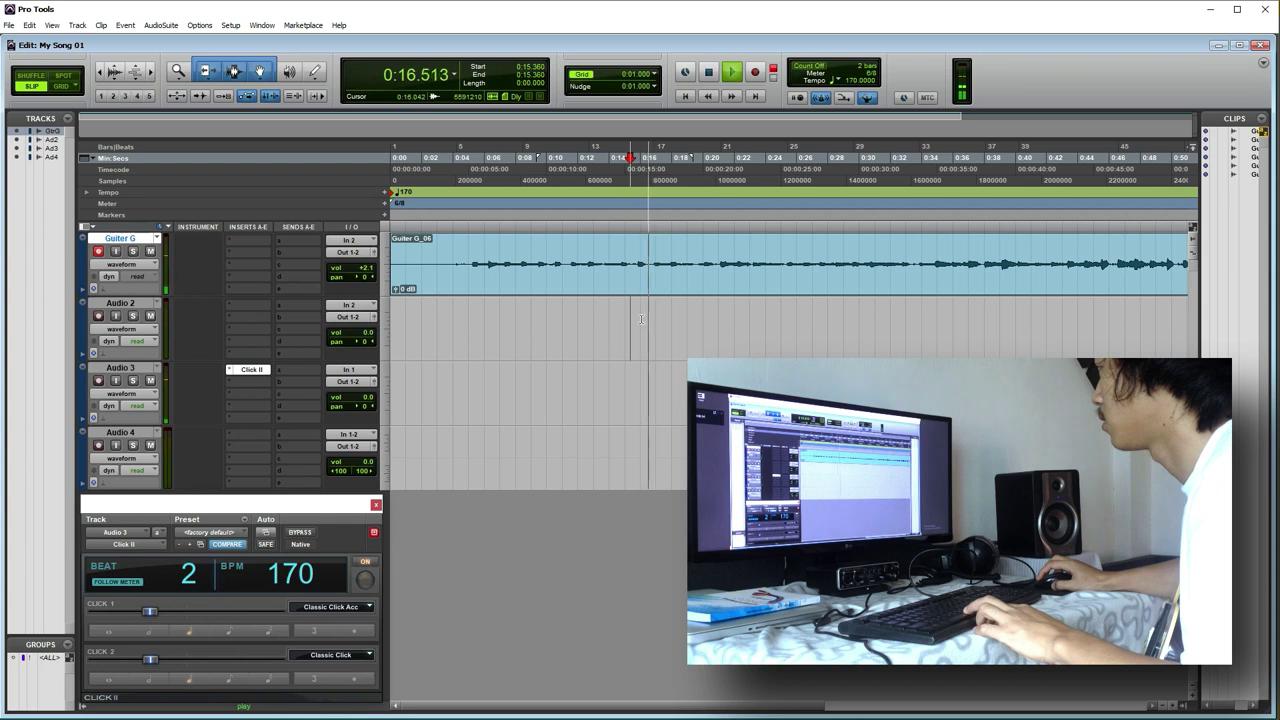
{"action": "key", "text": "space"}
{"action": "left_click", "coordinate": [653, 180]}
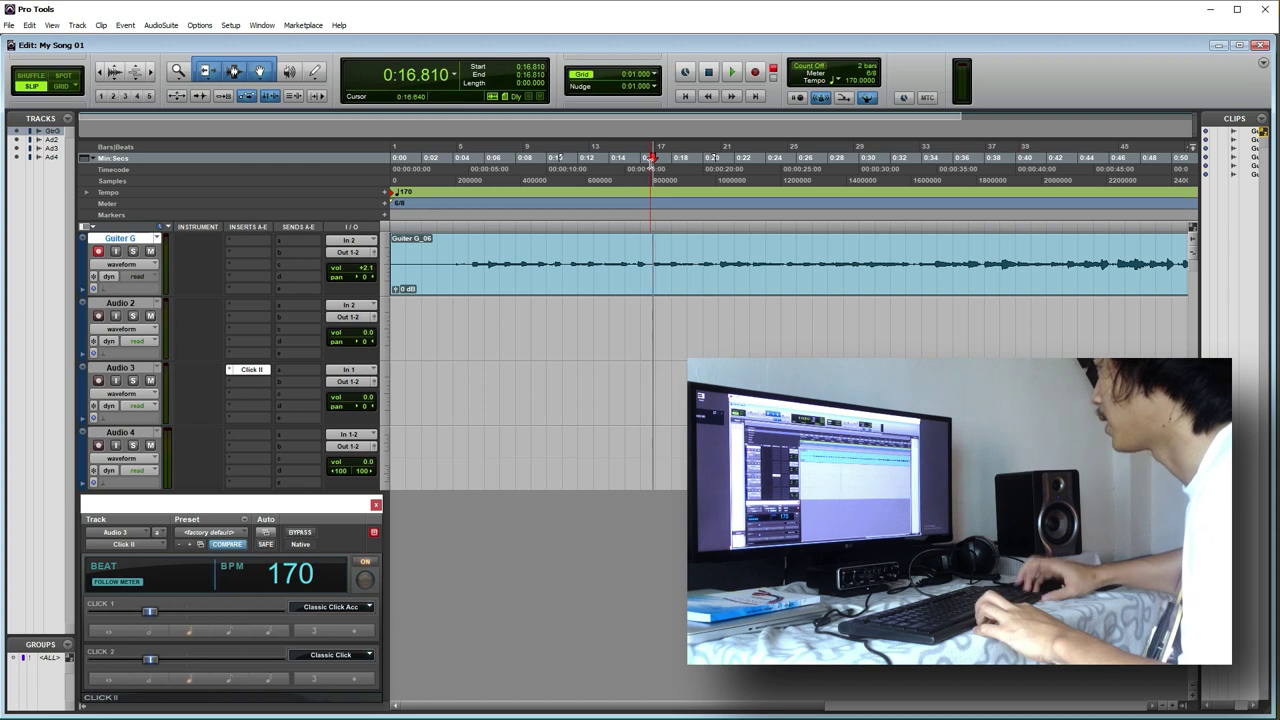
{"action": "key", "text": "KP_Enter"}
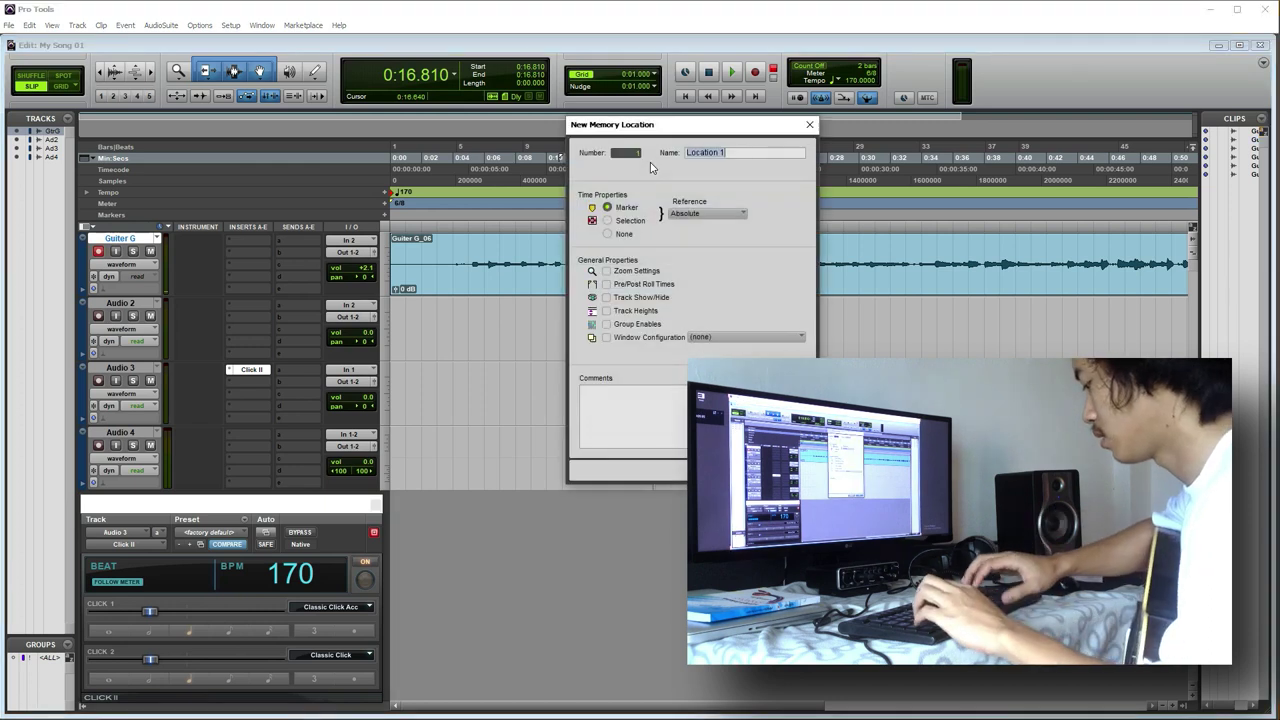
{"action": "type", "text": "Brn"}
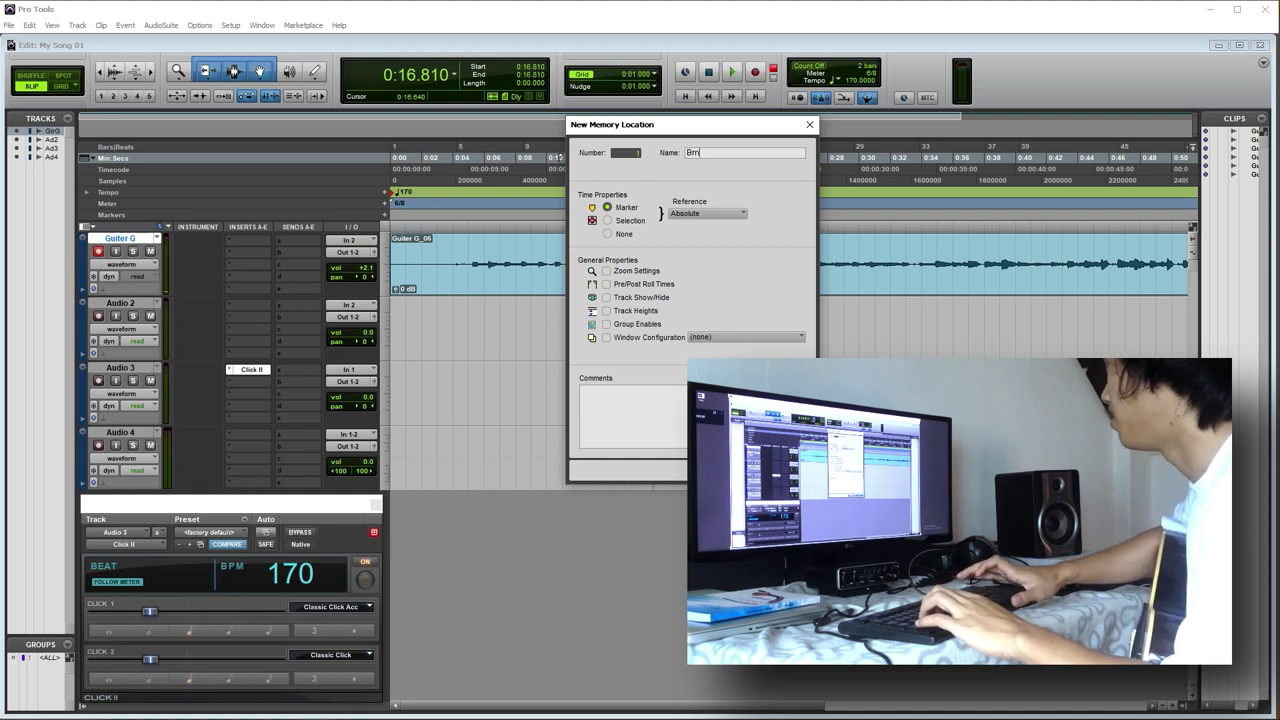
{"action": "key", "text": "Return"}
Play on from the Bm marker and add a second marker named "F#" at 0:21.120.
{"action": "key", "text": "space"}
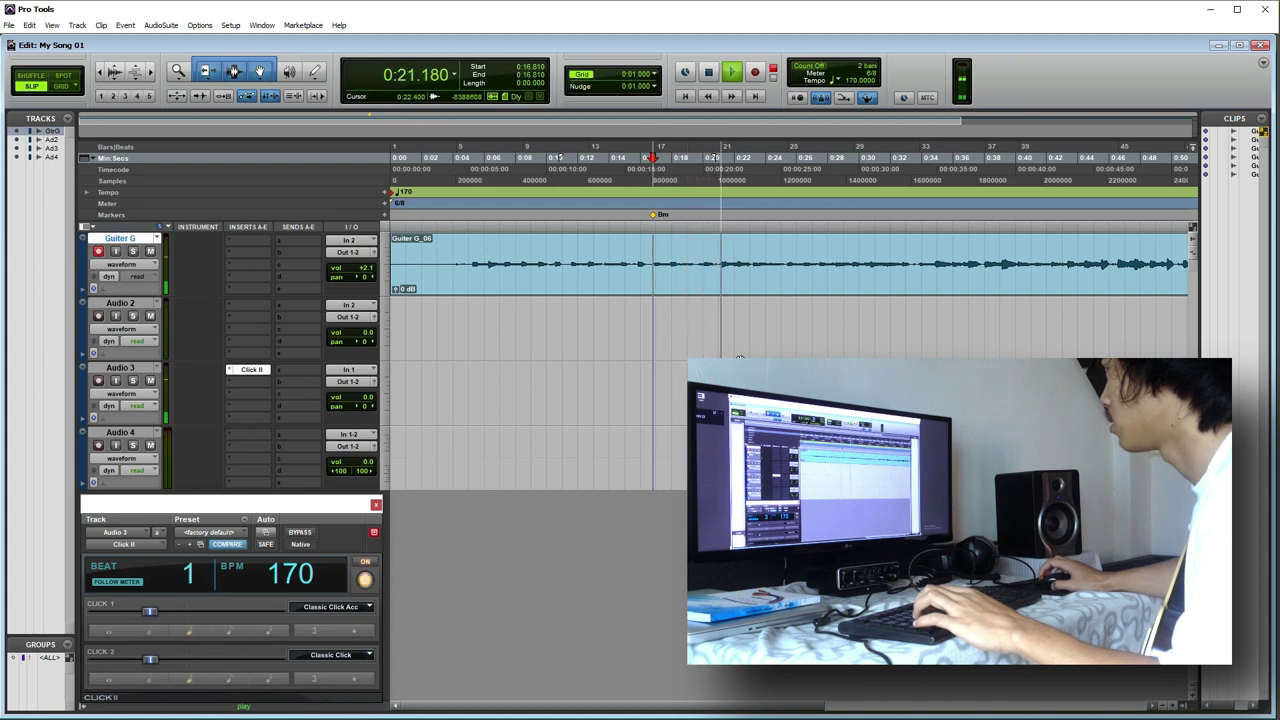
{"action": "key", "text": "space"}
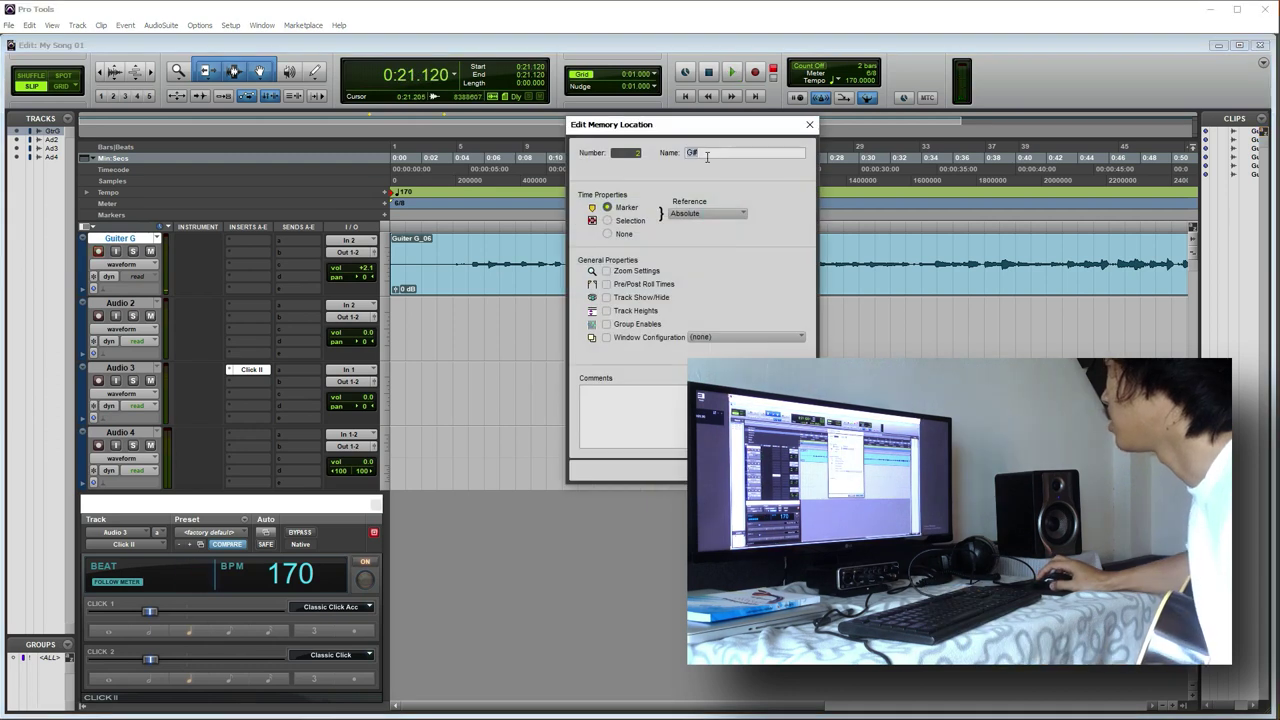
{"action": "left_click_drag", "start_coordinate": [707, 157], "coordinate": [676, 161]}
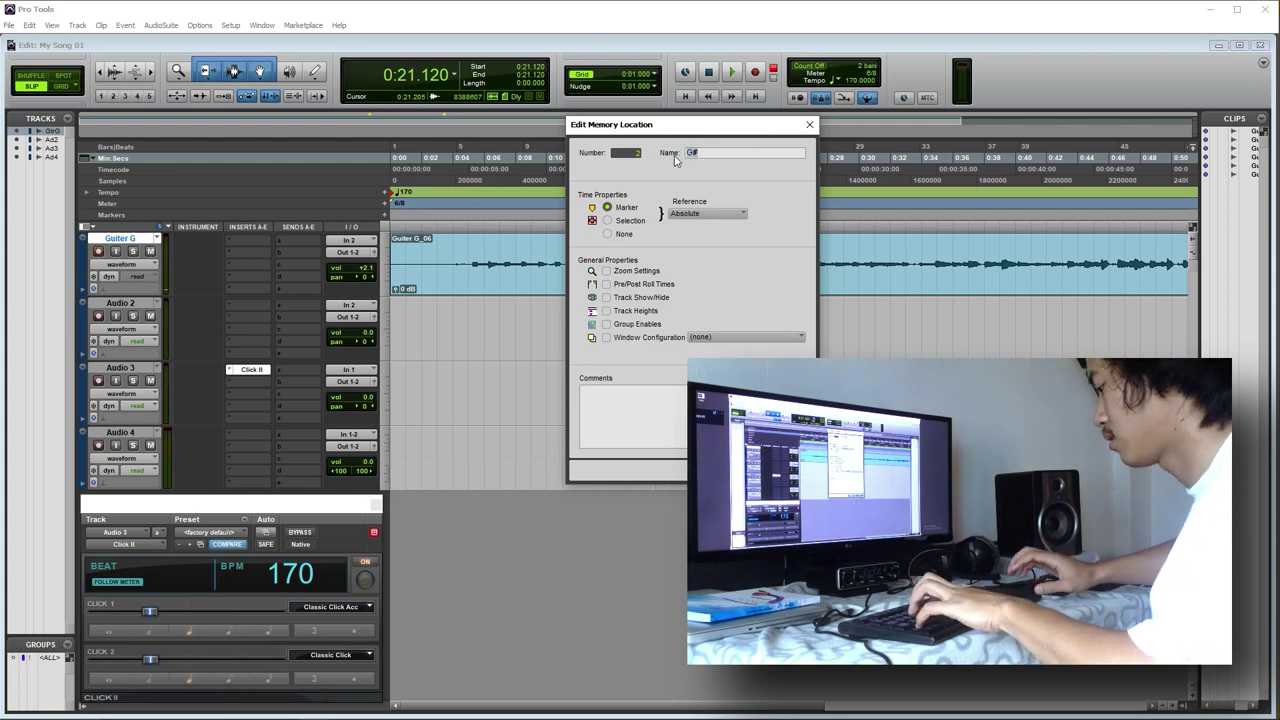
{"action": "type", "text": "F#"}
{"action": "key", "text": "Return"}
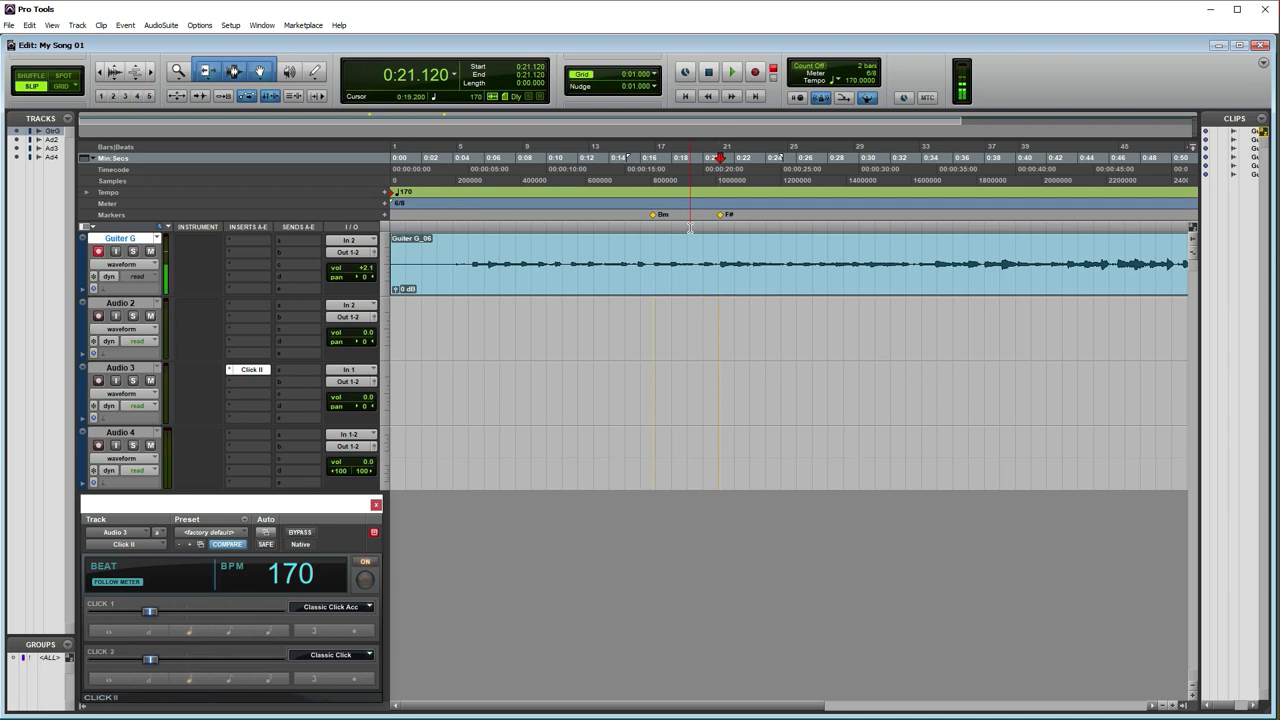
Place the edit cursor on the Guiter G clip near the F# marker and set the record mode to QuickPunch.
{"action": "left_click_drag", "start_coordinate": [718, 260], "coordinate": [798, 258]}
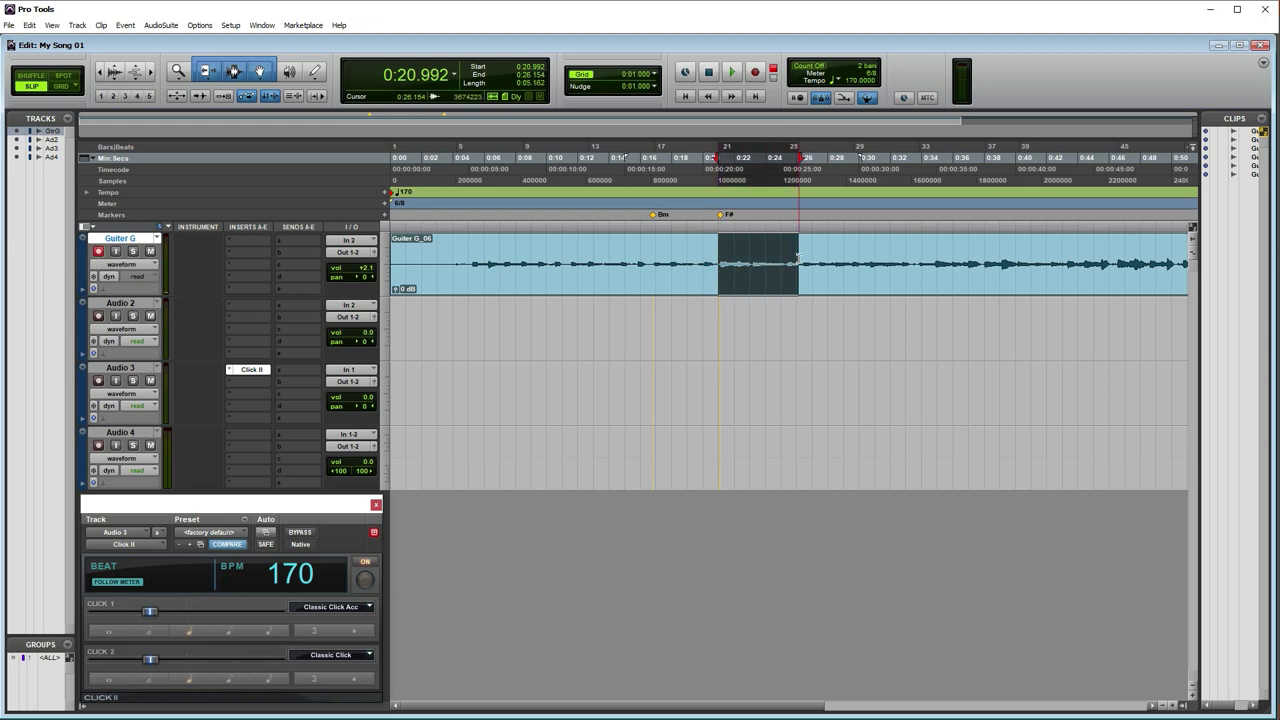
{"action": "left_click", "coordinate": [718, 264]}
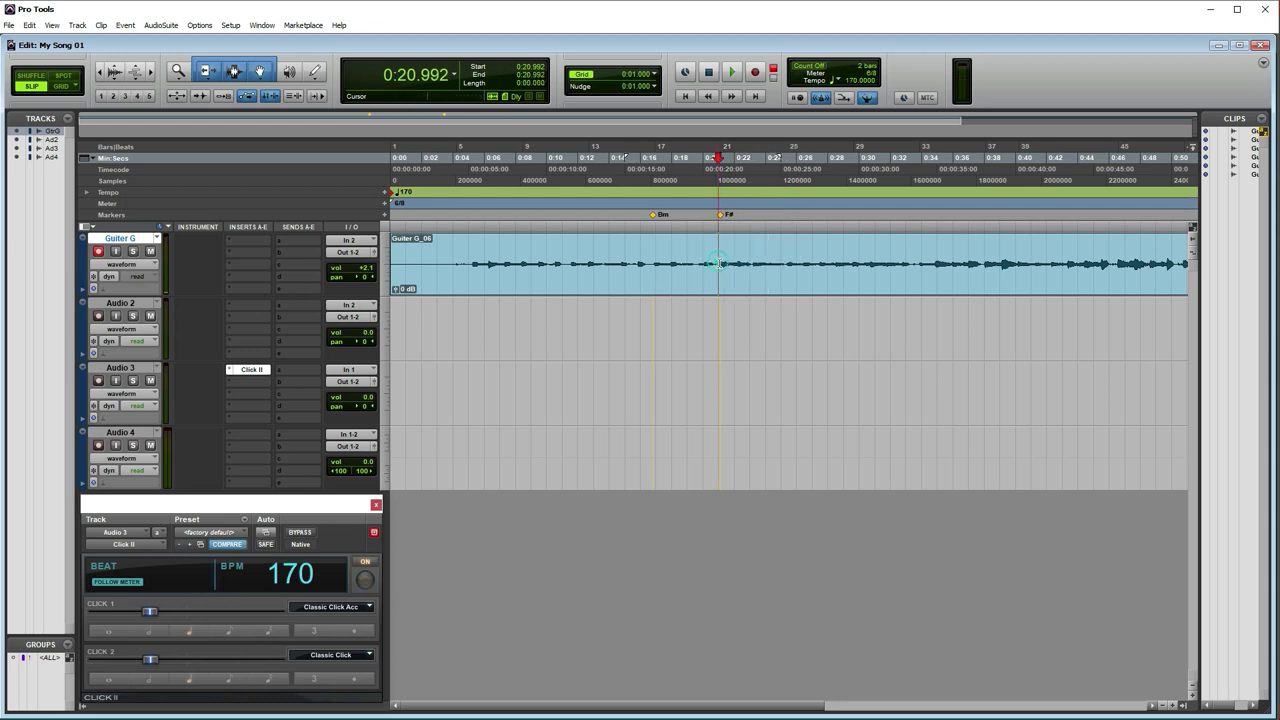
{"action": "right_click", "coordinate": [757, 76]}
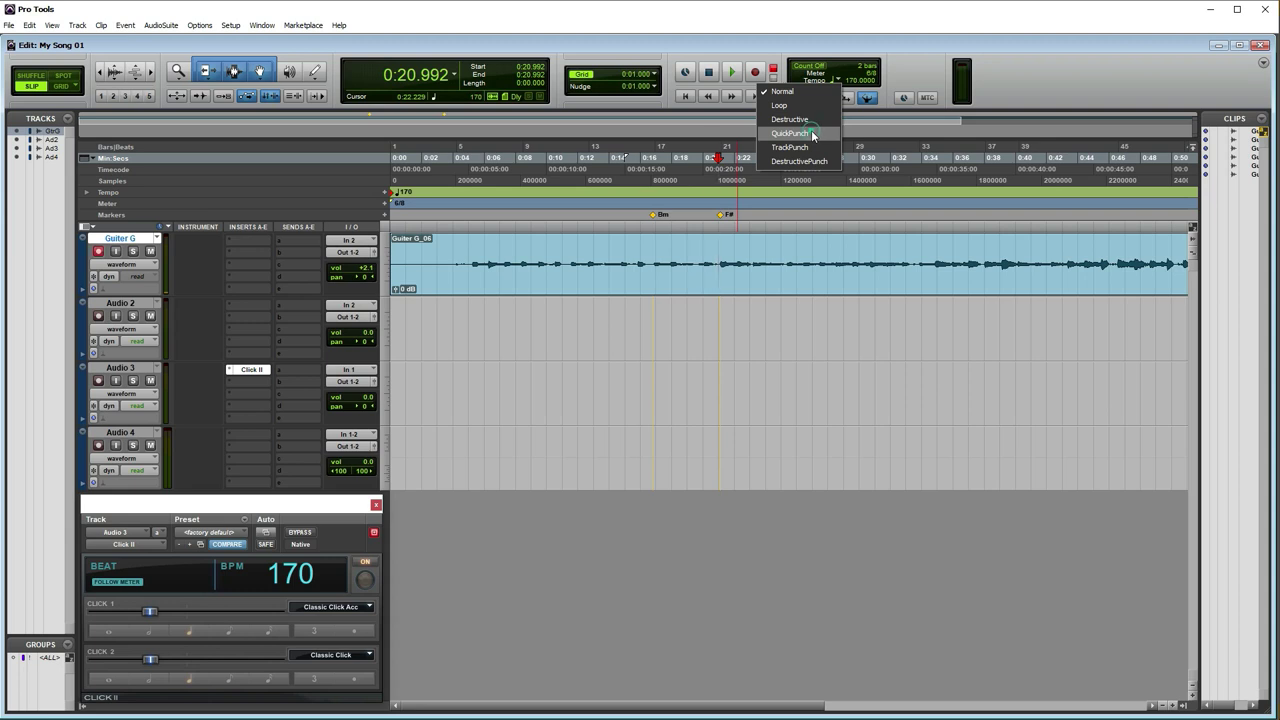
{"action": "left_click", "coordinate": [811, 132]}
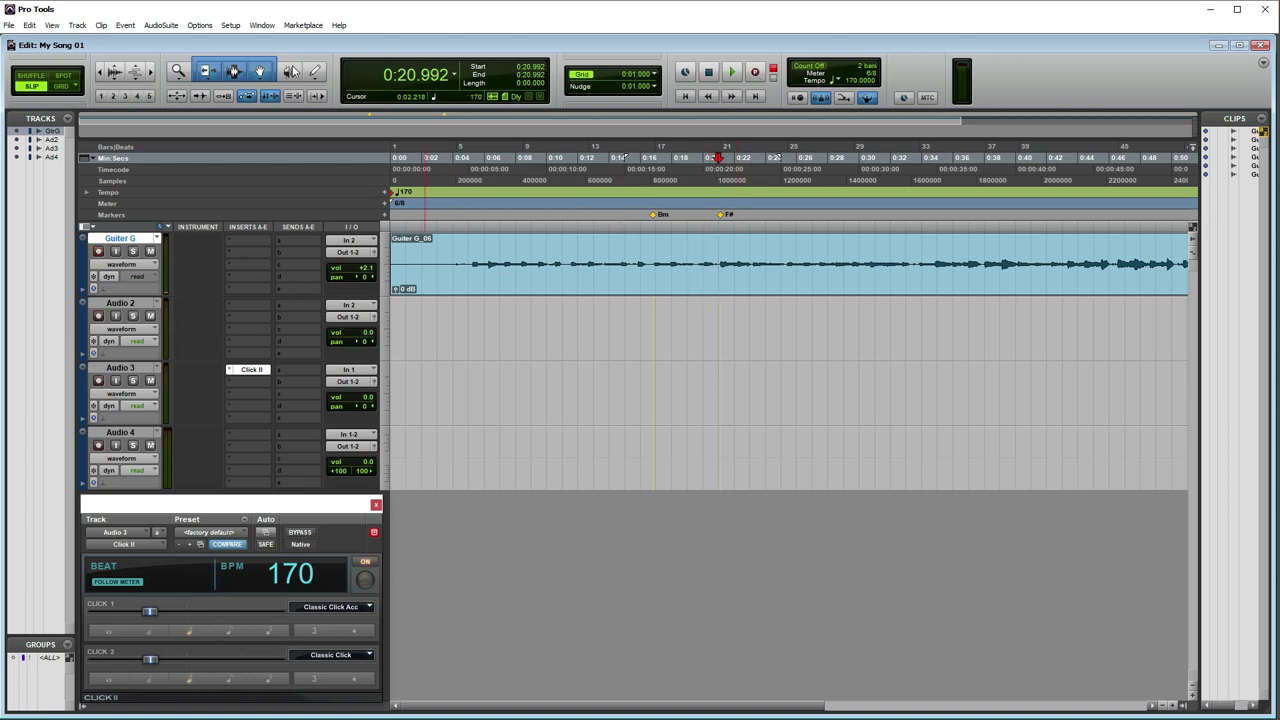
Show the Transport window over the track area and enable pre-roll and post-roll.
{"action": "left_click", "coordinate": [262, 25]}
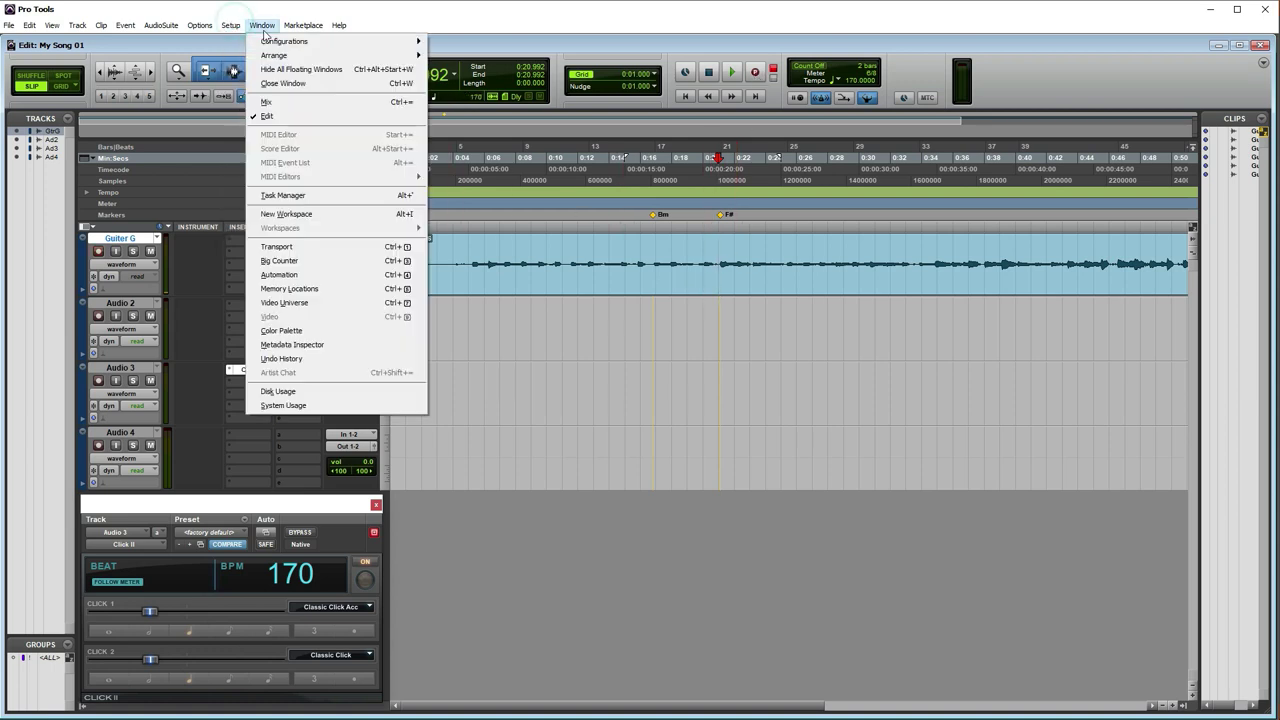
{"action": "left_click", "coordinate": [287, 247]}
{"action": "left_click_drag", "start_coordinate": [336, 391], "coordinate": [302, 415]}
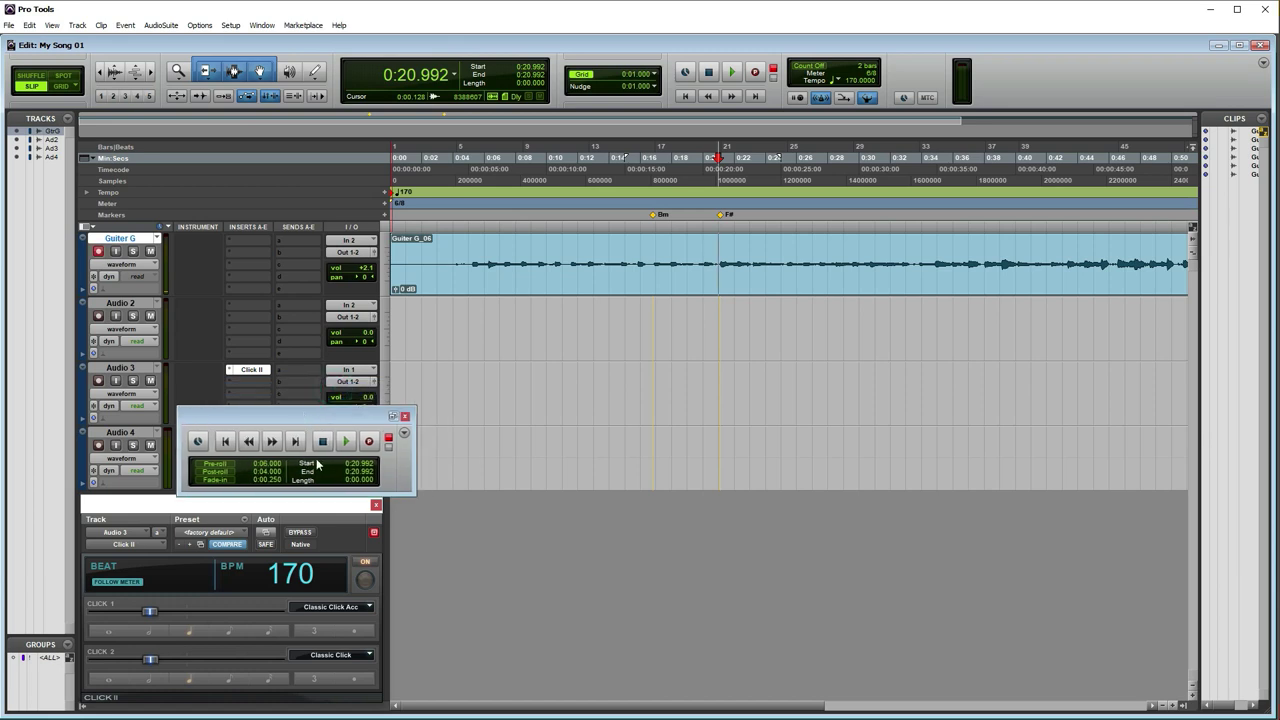
{"action": "left_click", "coordinate": [222, 465]}
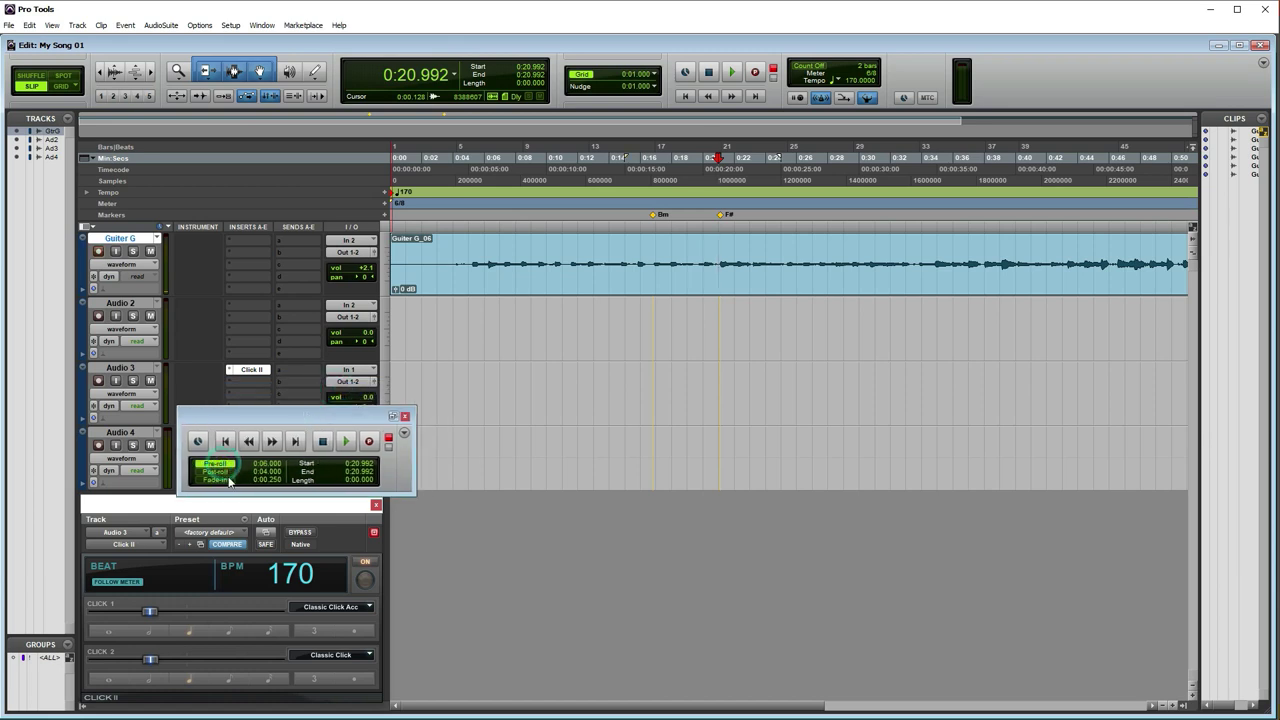
{"action": "left_click", "coordinate": [226, 474]}
{"action": "left_click_drag", "start_coordinate": [316, 420], "coordinate": [329, 430]}
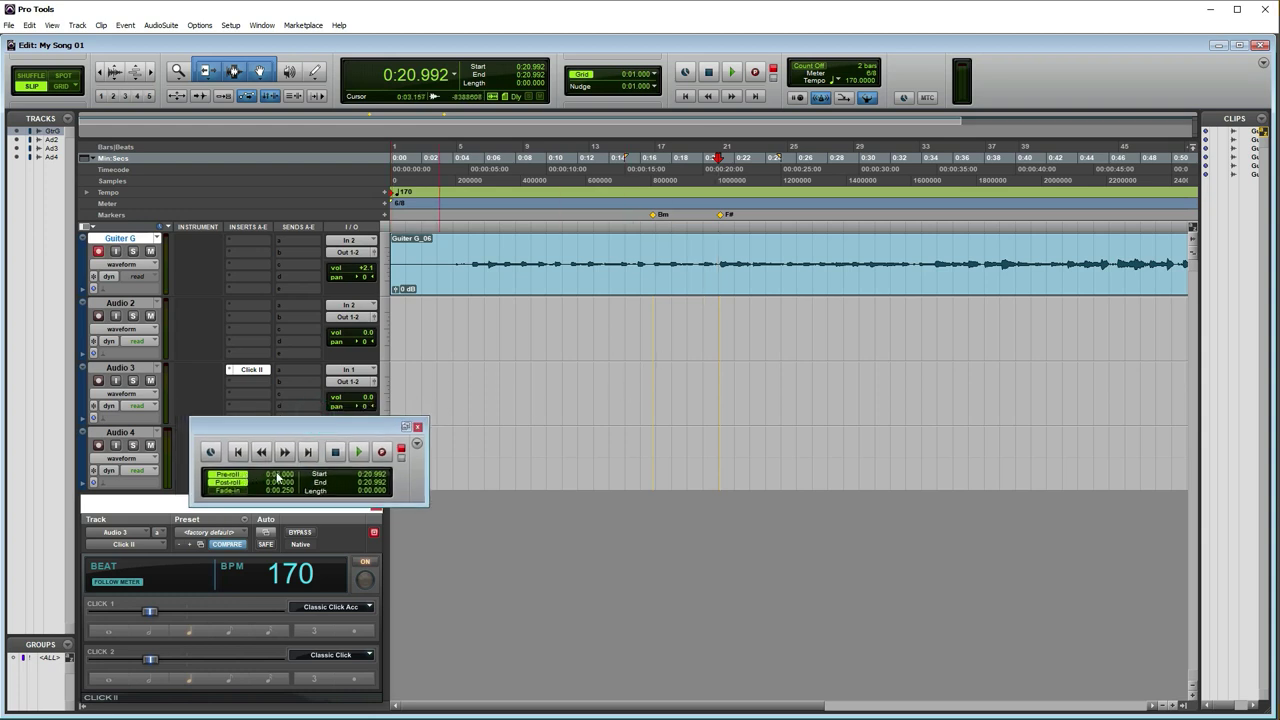
Try a selection on the Guiter G clip from about 0:16.9 to 0:20.4, and play from the Bm marker.
{"action": "left_click", "coordinate": [654, 261]}
{"action": "left_click_drag", "start_coordinate": [654, 261], "coordinate": [709, 261]}
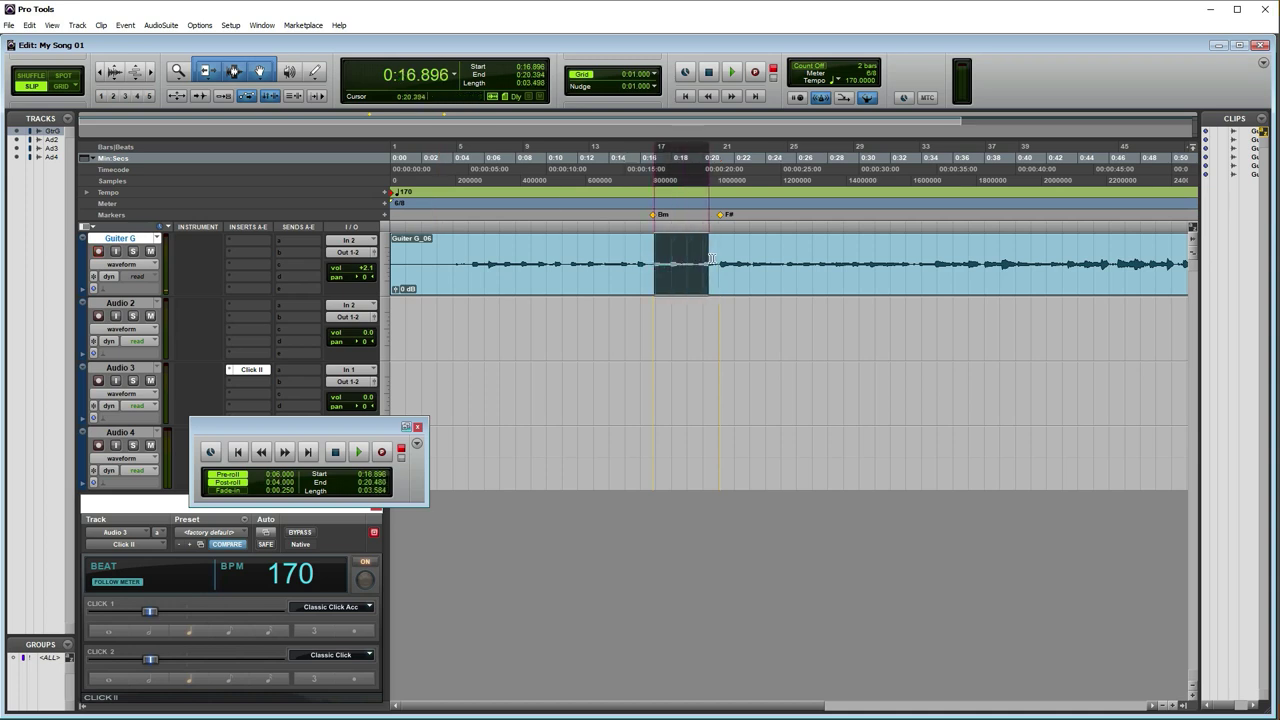
{"action": "left_click", "coordinate": [643, 258]}
{"action": "left_click", "coordinate": [653, 260]}
{"action": "key", "text": "space"}
{"action": "key", "text": "space"}
Select the Guiter G passage starting at the F# marker, about 0:21 to 0:27, and play it with pre-roll.
{"action": "left_click_drag", "start_coordinate": [718, 263], "coordinate": [843, 266]}
{"action": "key", "text": "space"}
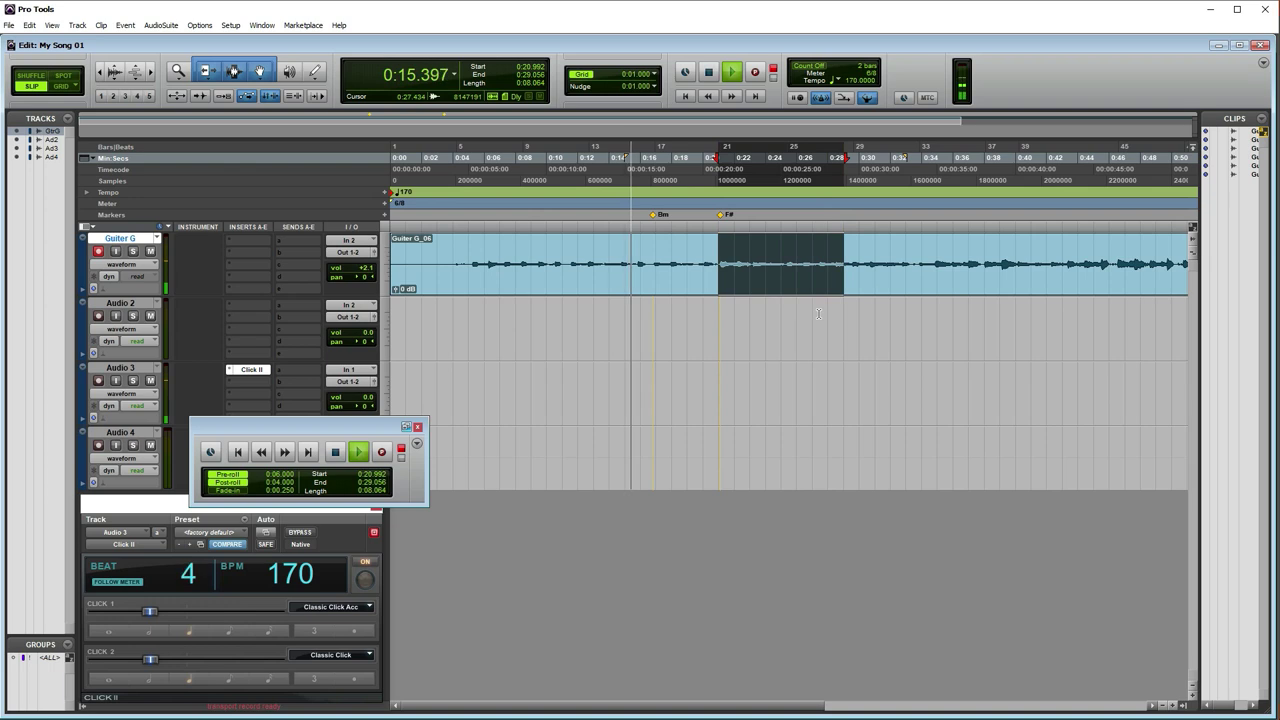
{"action": "key", "text": "space"}
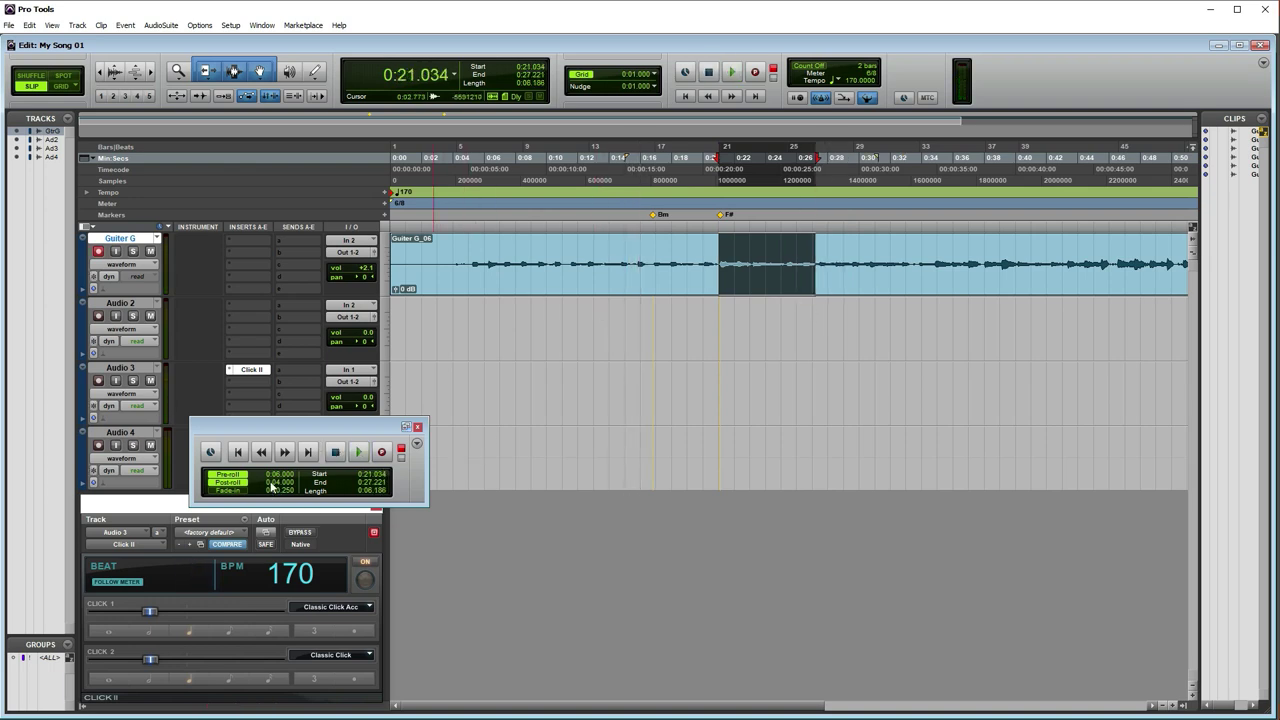
Set the pre-roll to 9 seconds and audition the lead-in to the selected passage.
{"action": "left_click", "coordinate": [278, 477]}
{"action": "type", "text": "9"}
{"action": "key", "text": "Return"}
{"action": "key", "text": "space"}
{"action": "key", "text": "space"}
Set the pre-roll to 2 seconds and audition the shorter lead-in to the selection.
{"action": "left_click", "coordinate": [279, 477]}
{"action": "key", "text": "space"}
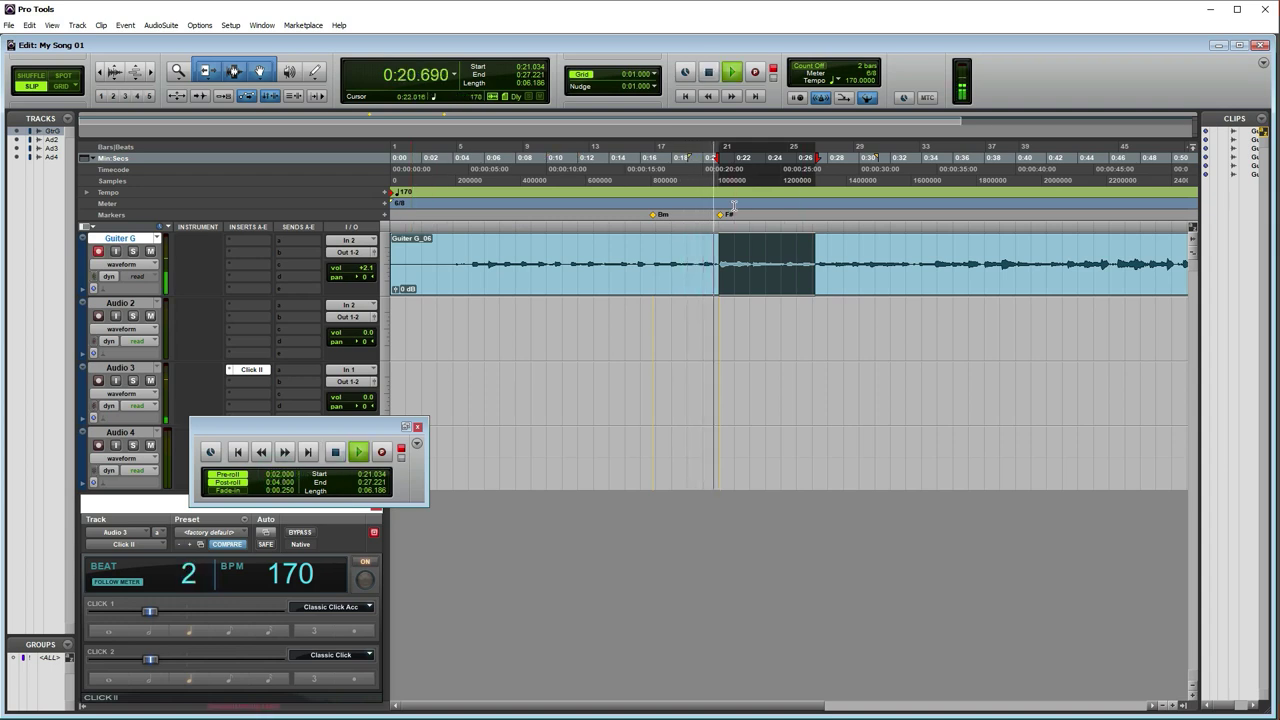
{"action": "key", "text": "space"}
{"action": "key", "text": "space"}
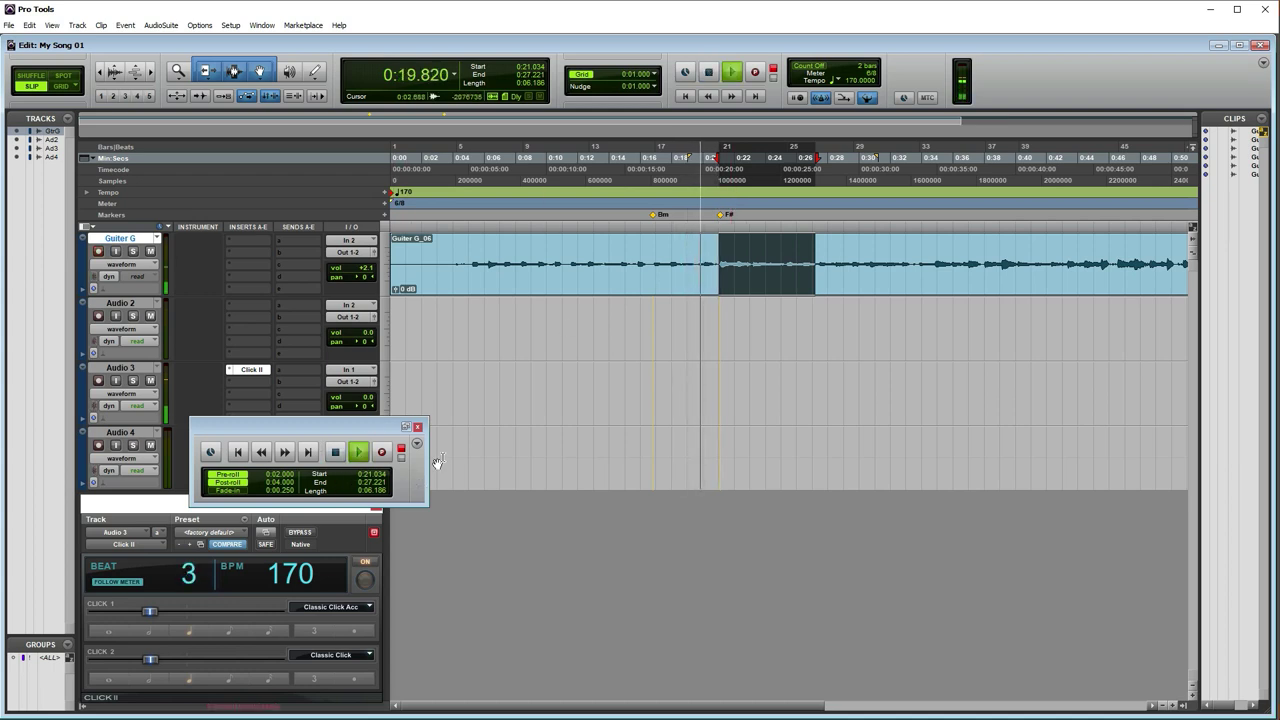
{"action": "key", "text": "space"}
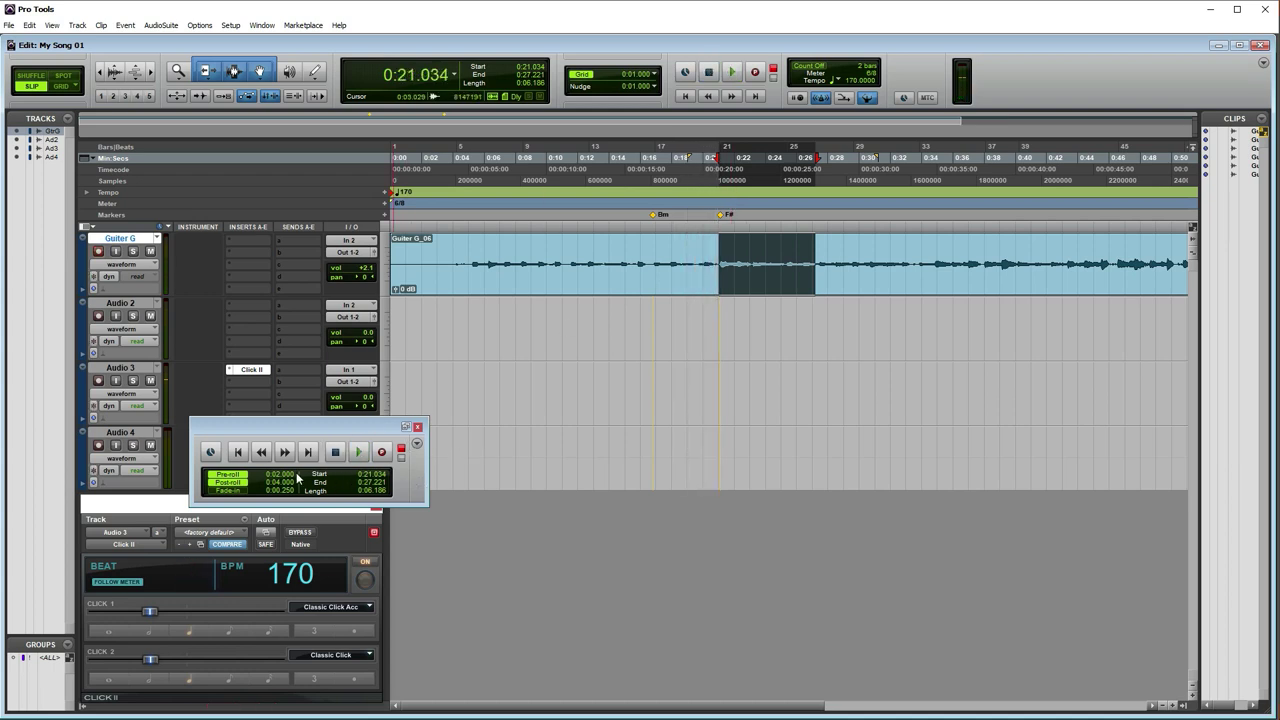
Set the pre-roll to 6 seconds and play the lead-in to the selection.
{"action": "left_click_drag", "start_coordinate": [276, 476], "coordinate": [278, 483]}
{"action": "key", "text": "space"}
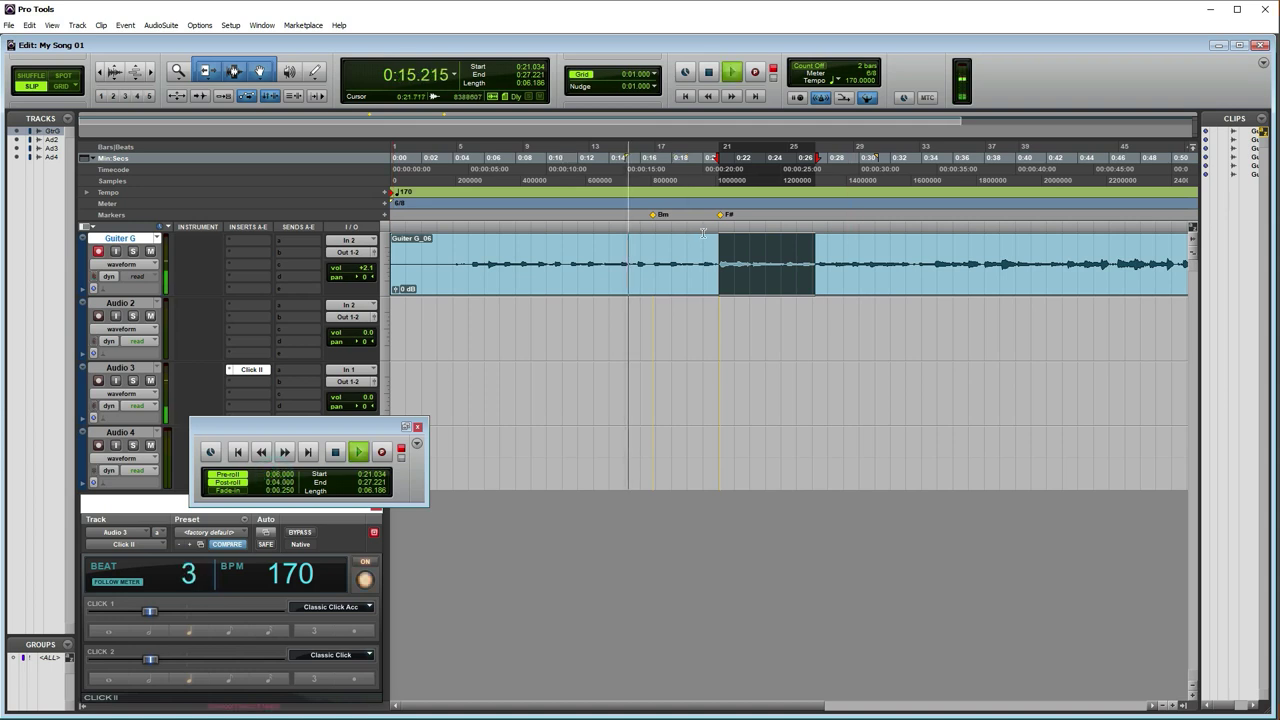
{"action": "key", "text": "space"}
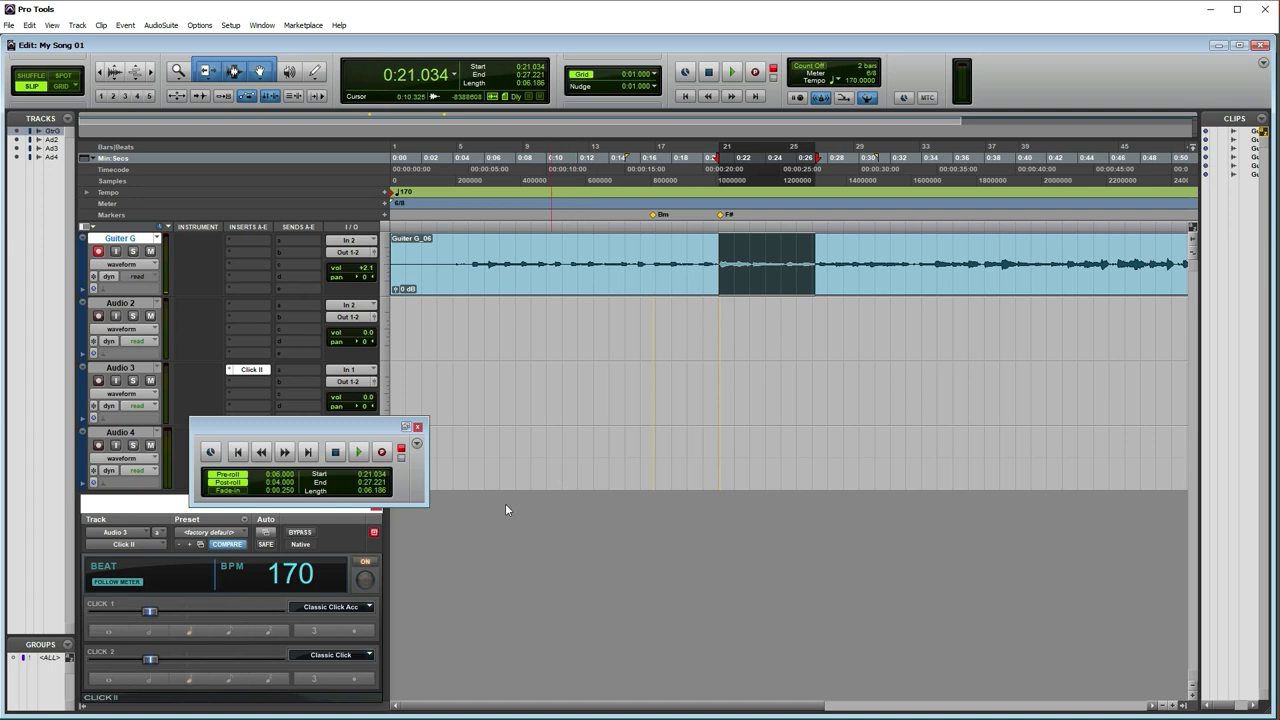
Set the post-roll to 6 seconds and play through the selected passage.
{"action": "left_click", "coordinate": [276, 484]}
{"action": "type", "text": "6"}
{"action": "key", "text": "Return"}
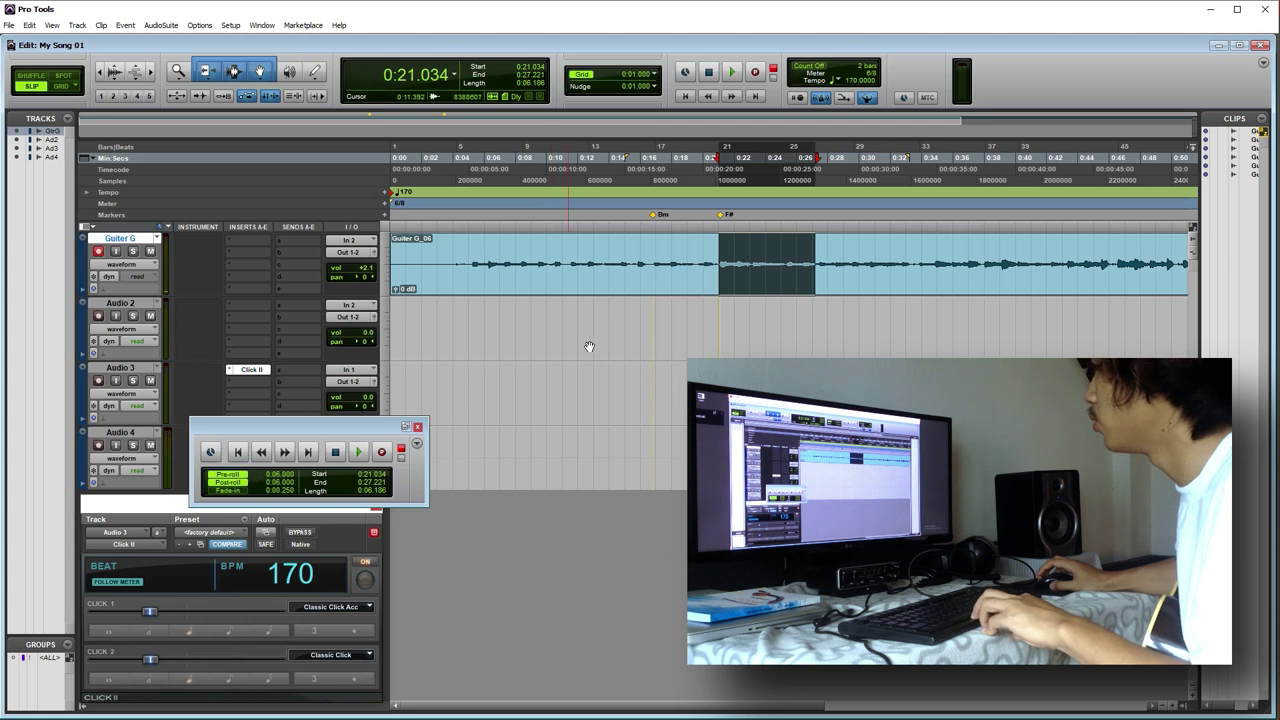
{"action": "key", "text": "space"}
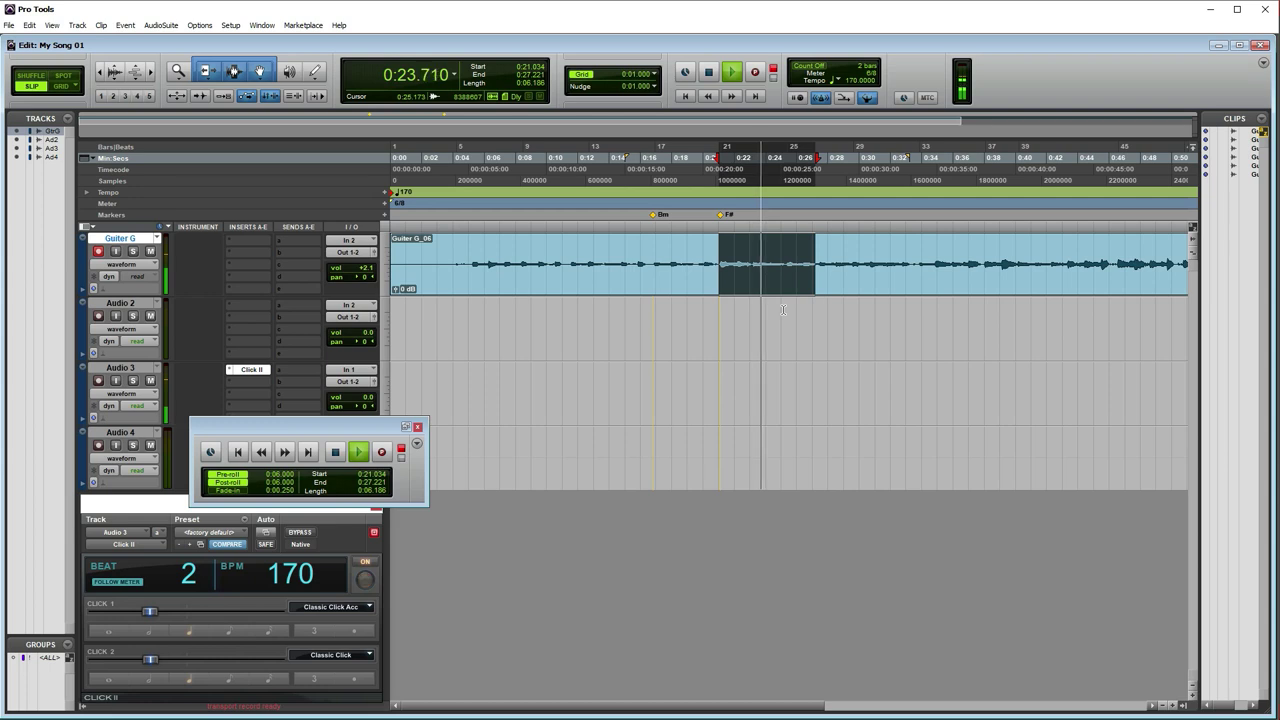
{"action": "key", "text": "space"}
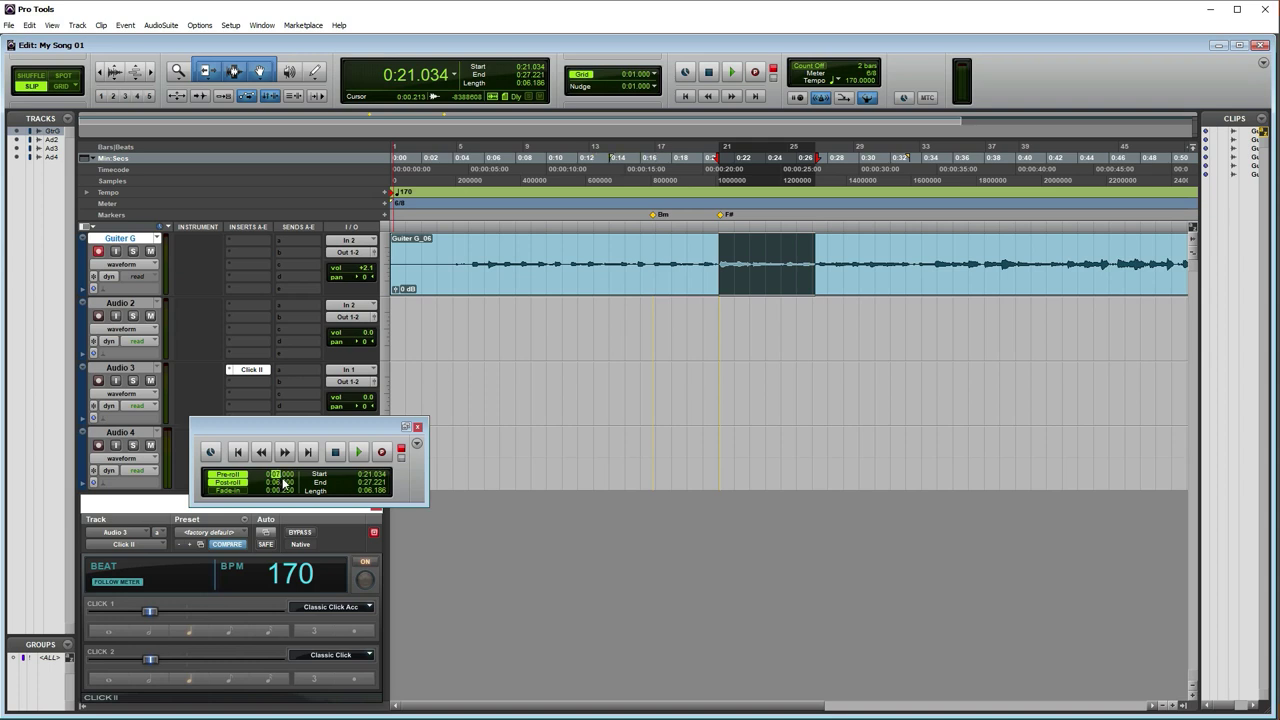
Set the pre-roll to 7 seconds, and punch-record a new guitar take over the selected Guiter G passage.
{"action": "key", "text": "space"}
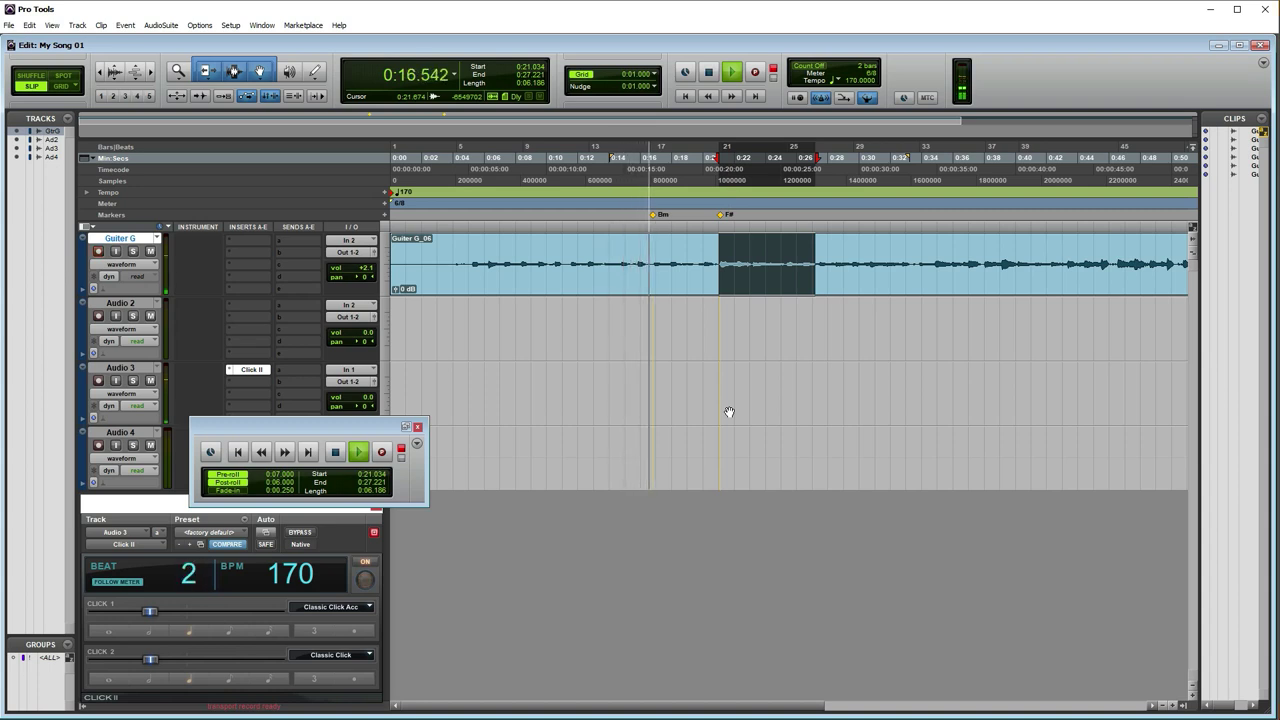
{"action": "key", "text": "space"}
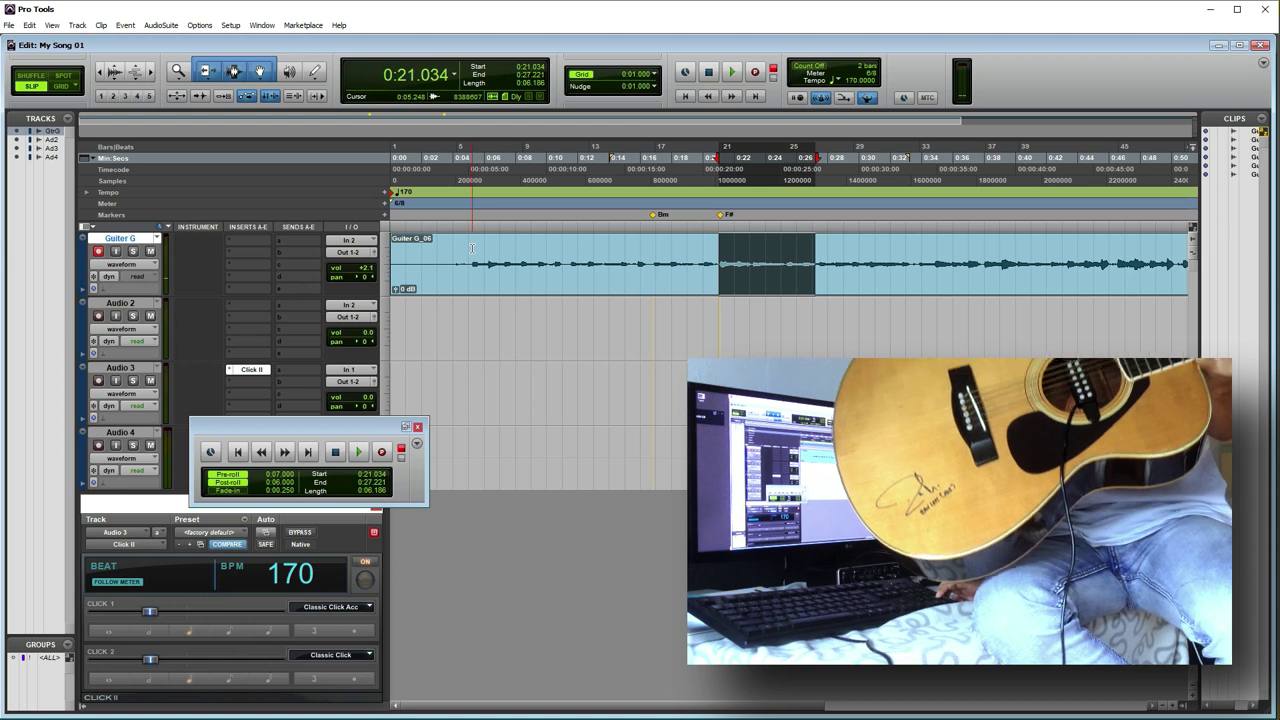
{"action": "key", "text": "ctrl+space"}
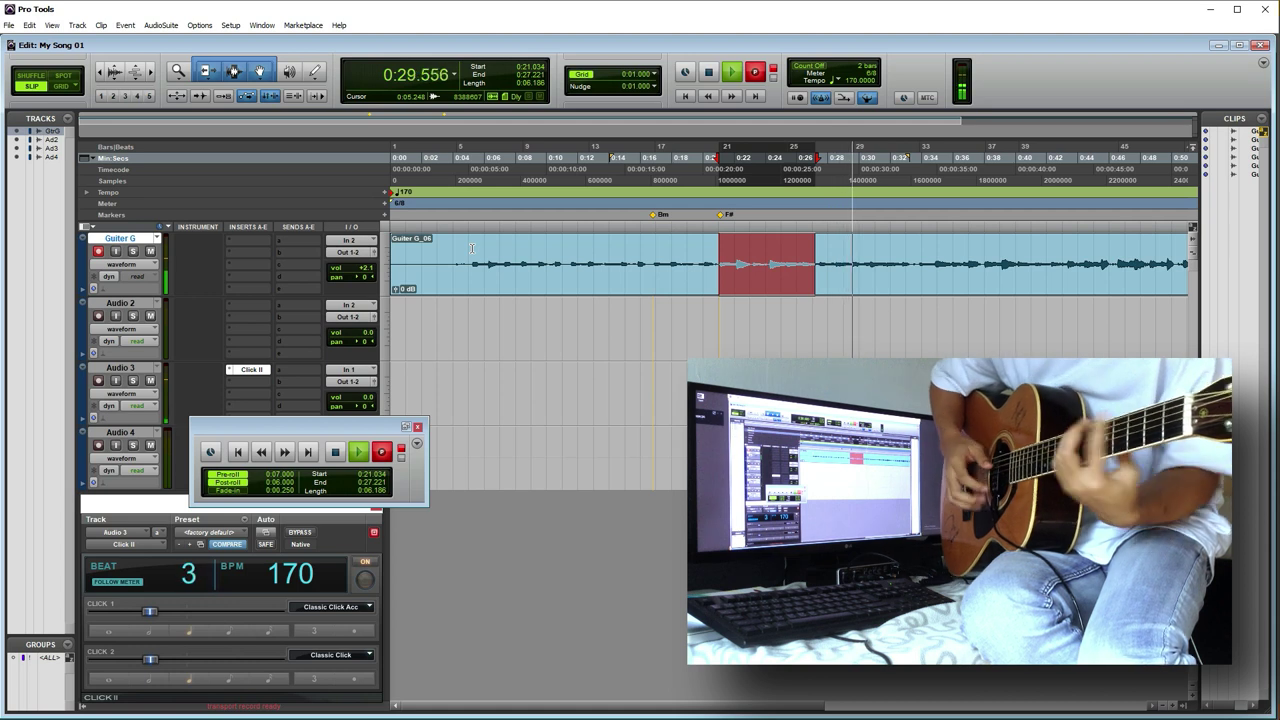
{"action": "key", "text": "space"}
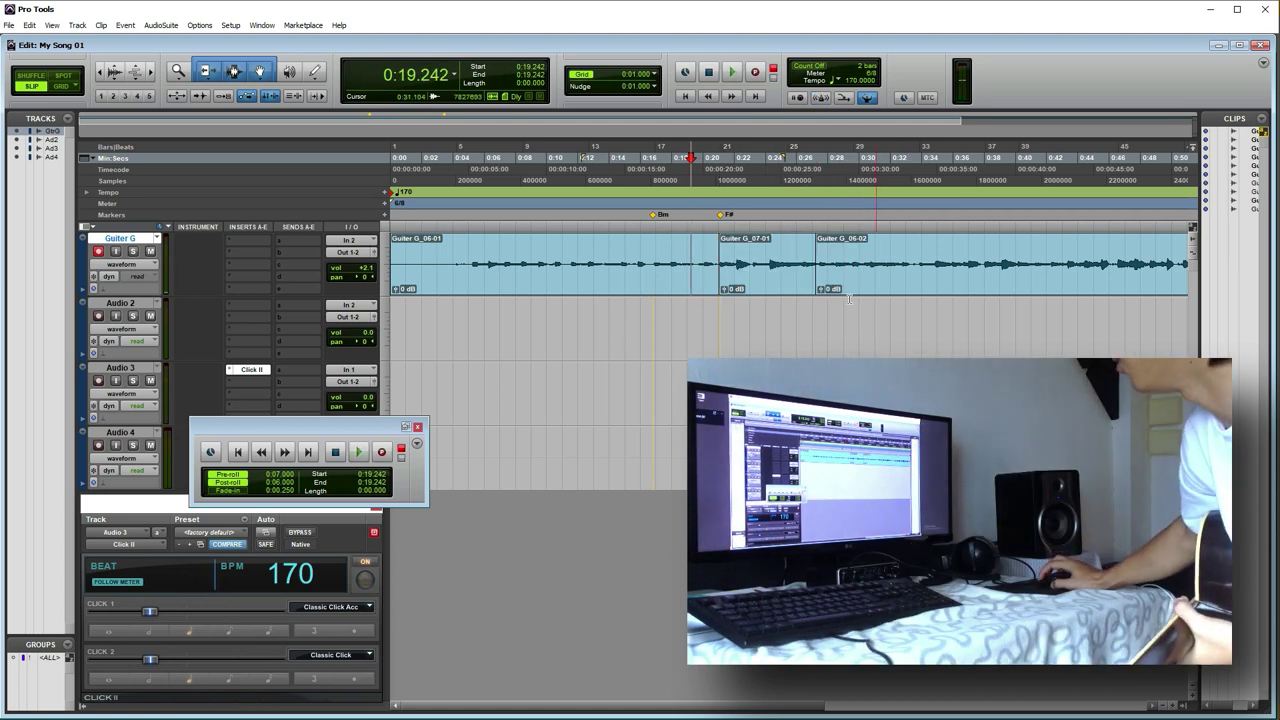
Extend the end of the punched-in clip on the Guiter G track to about 0:28.2.
{"action": "left_click_drag", "start_coordinate": [818, 263], "coordinate": [834, 290]}
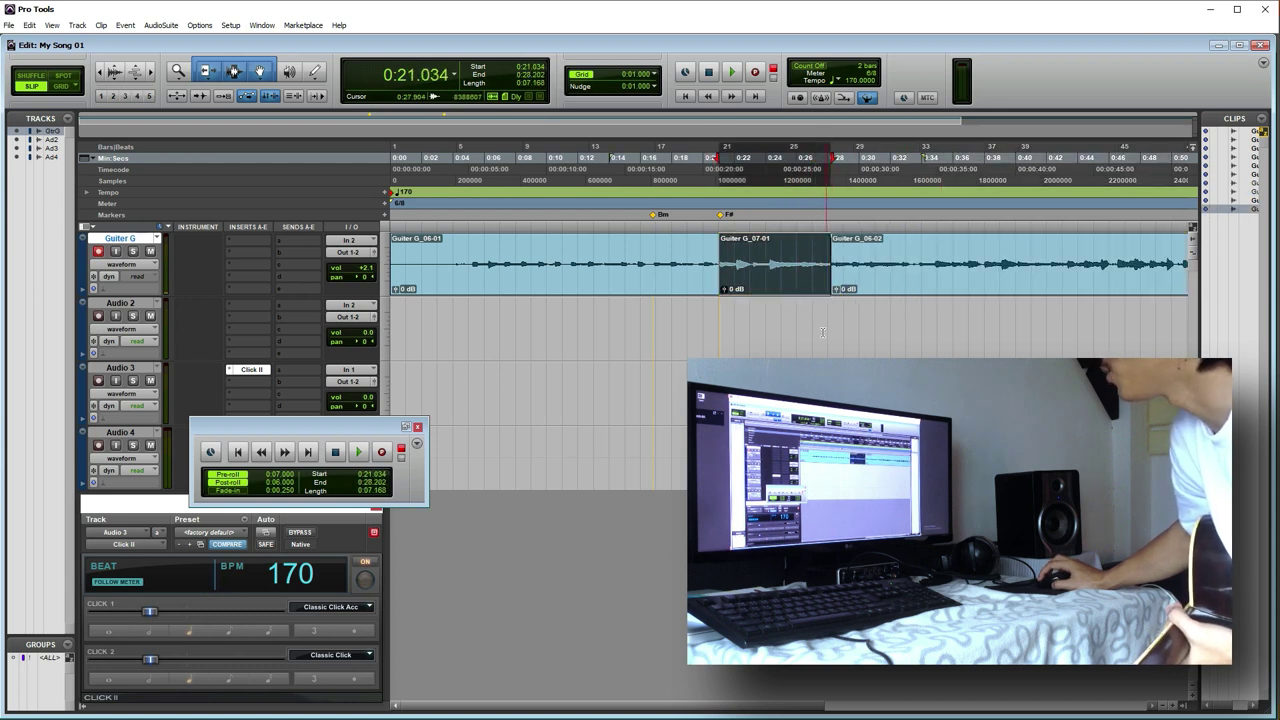
{"action": "left_click", "coordinate": [823, 338]}
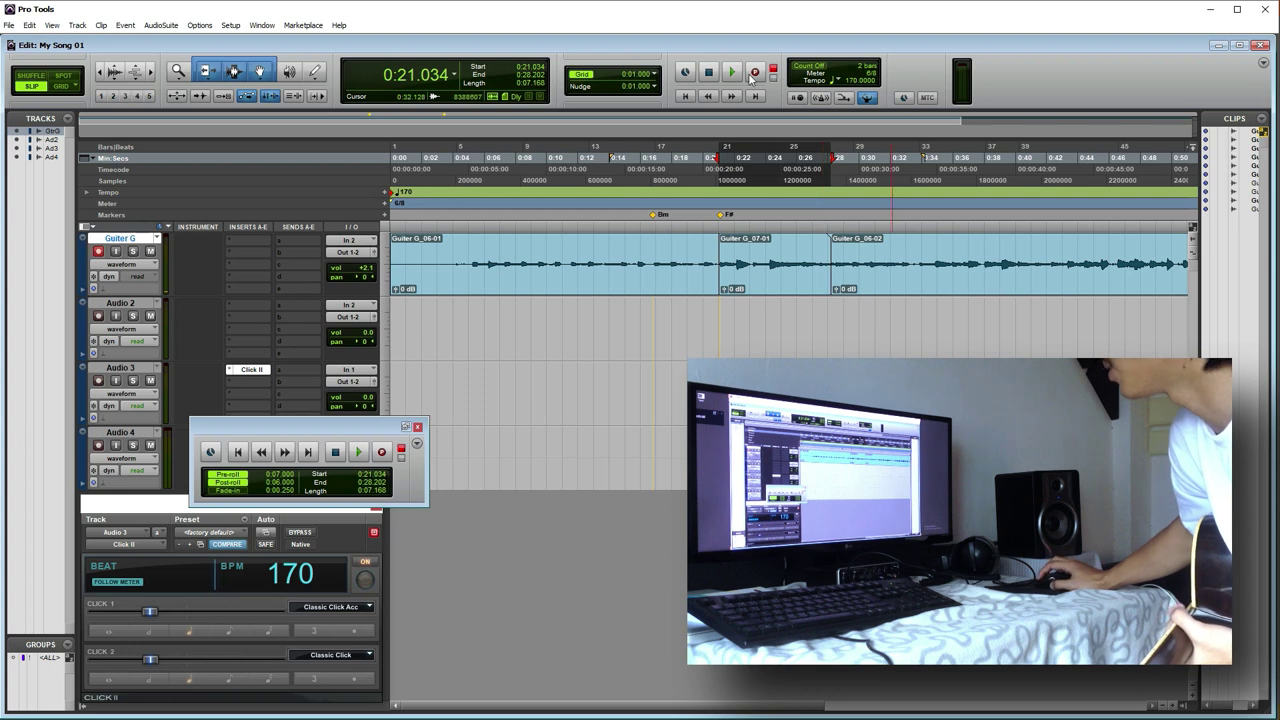
Switch the record mode to Normal and back to QuickPunch, and check which mode is active.
{"action": "right_click", "coordinate": [752, 74]}
{"action": "left_click", "coordinate": [795, 95]}
{"action": "right_click", "coordinate": [755, 75]}
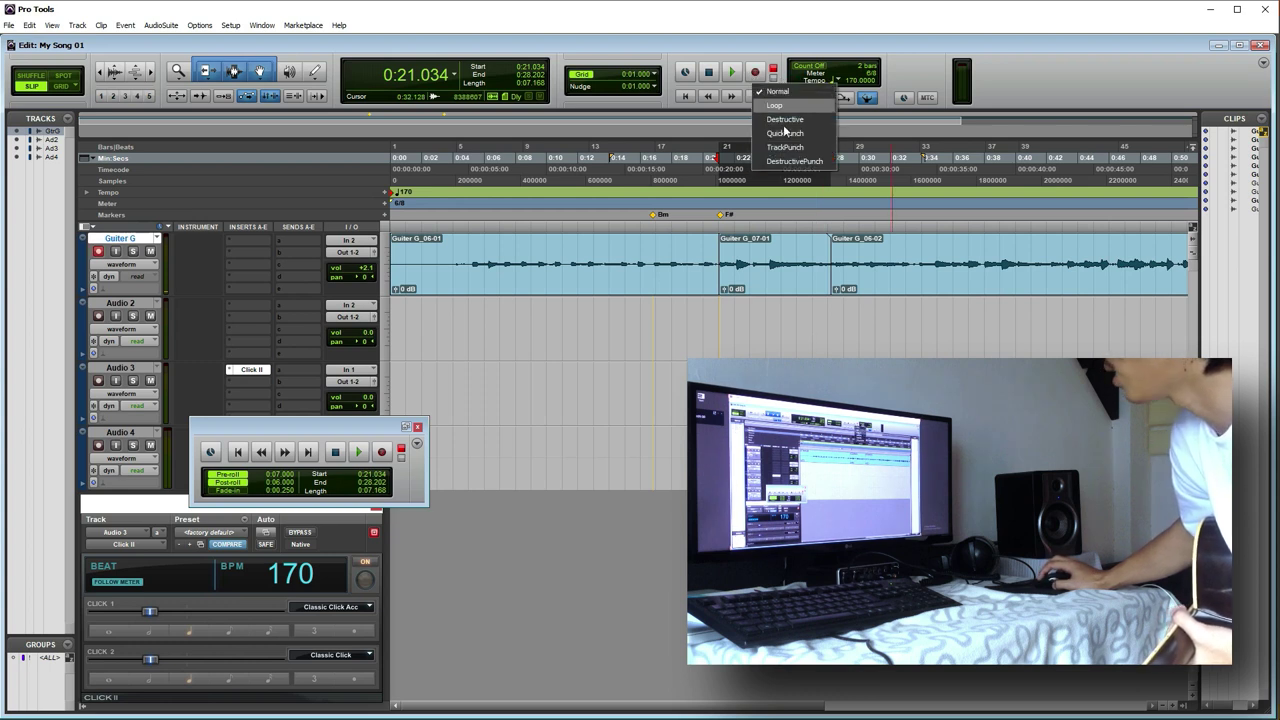
{"action": "left_click", "coordinate": [802, 132]}
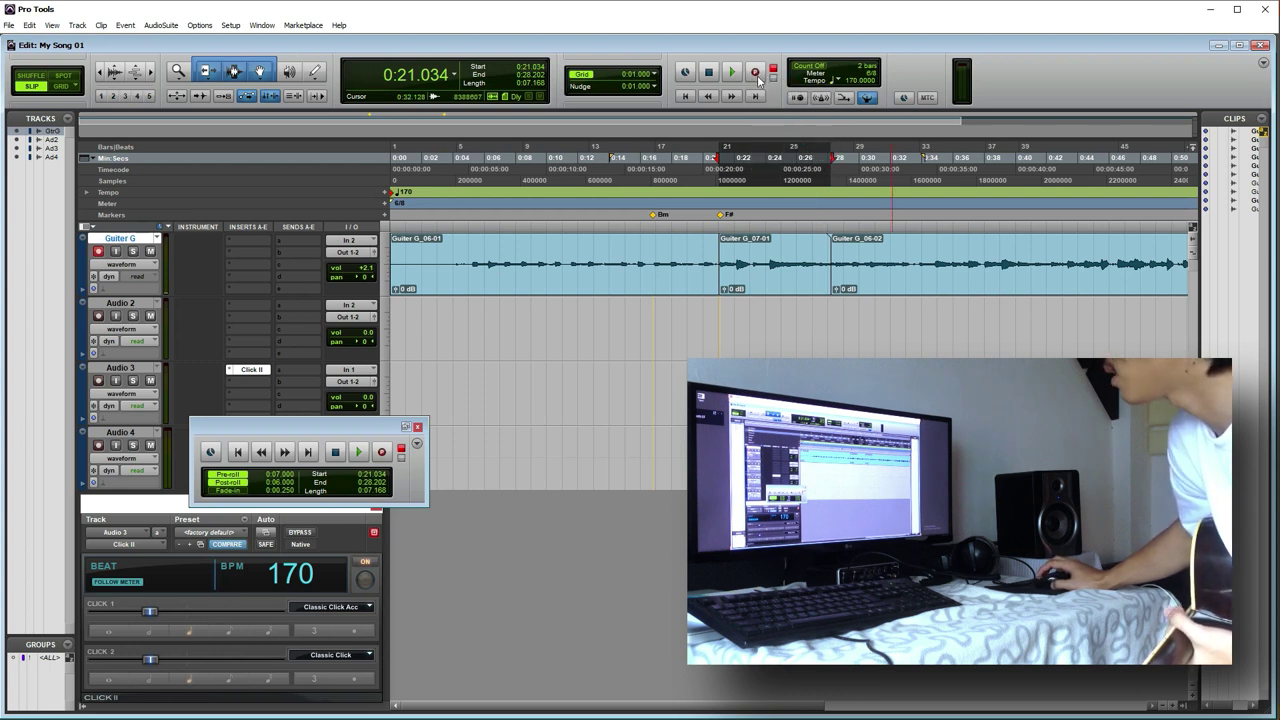
{"action": "right_click", "coordinate": [758, 72]}
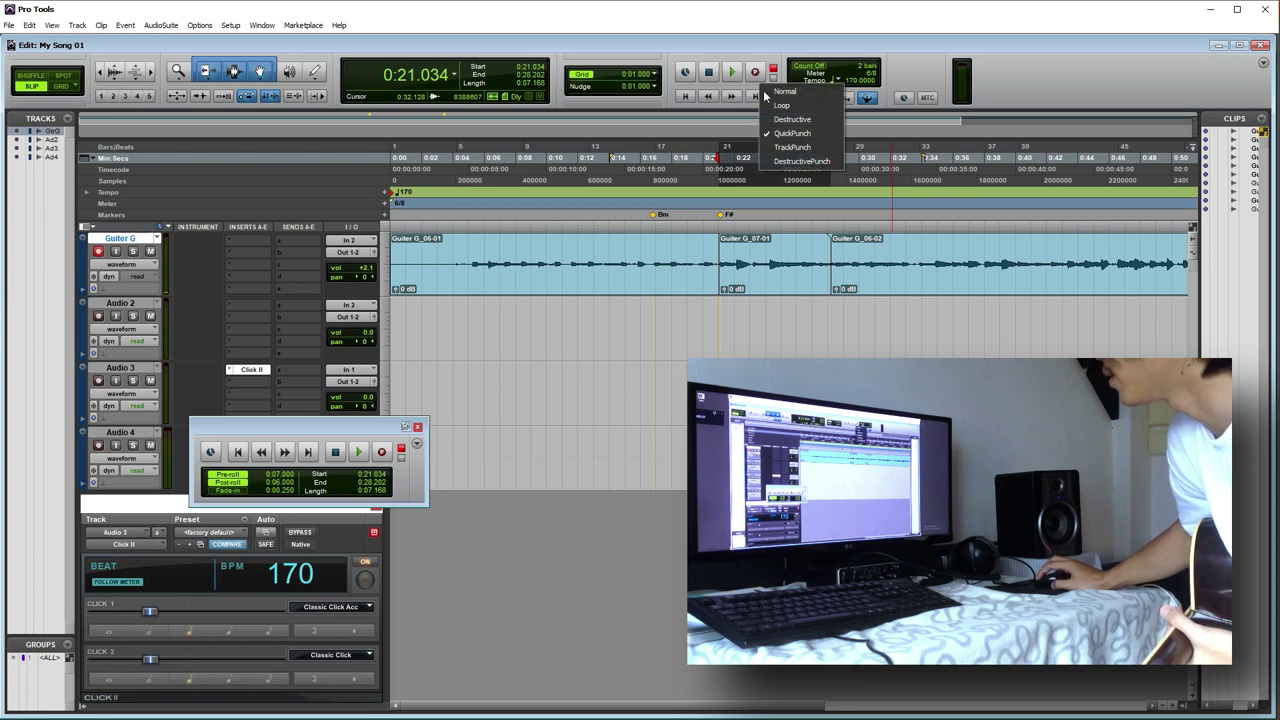
{"action": "left_click", "coordinate": [739, 345]}
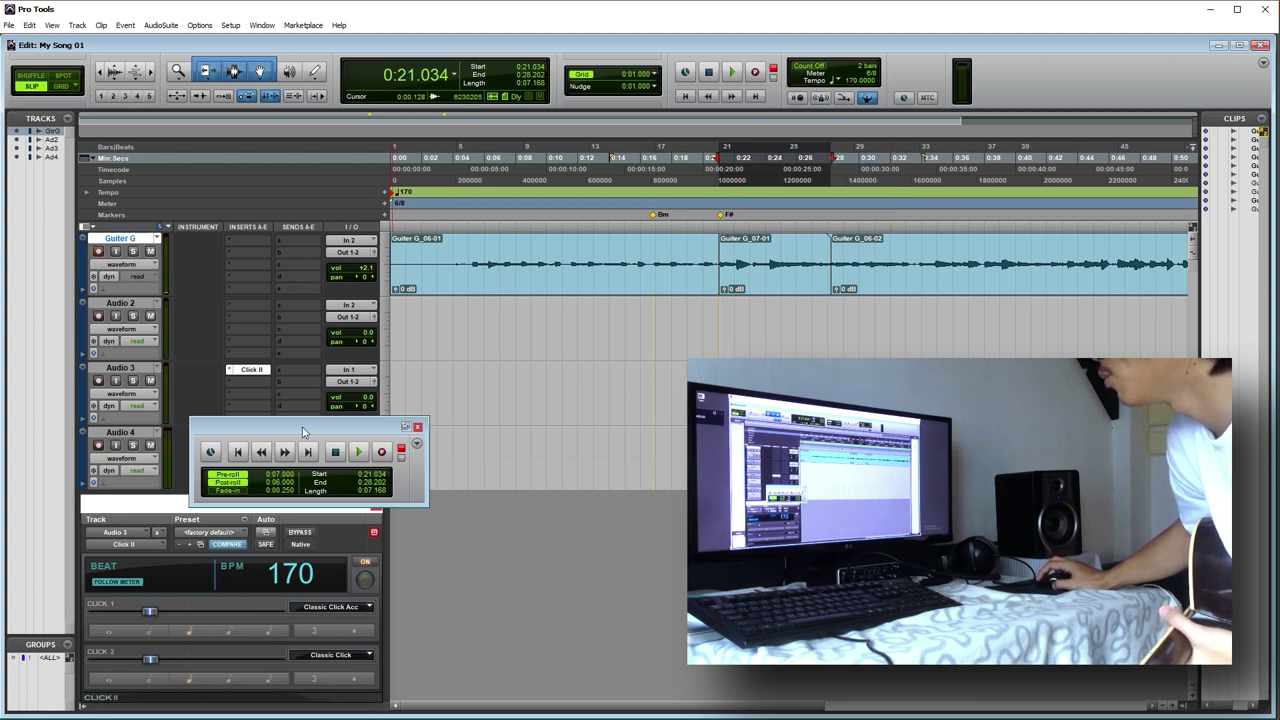